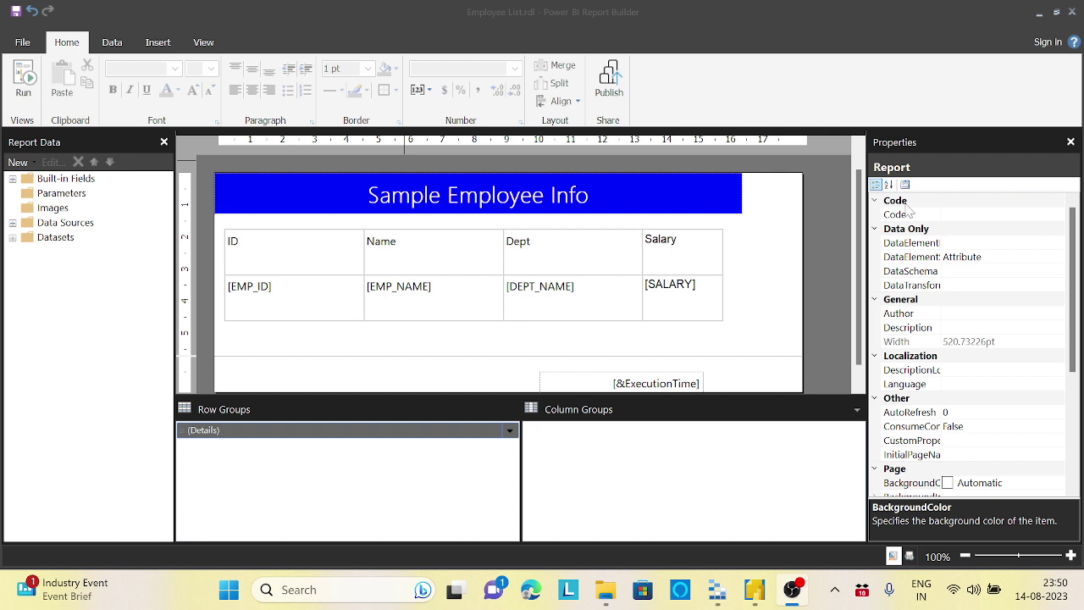
# Step: Bring the Report Builder window with the Employee List report to the front
pyautogui.click(755, 590)
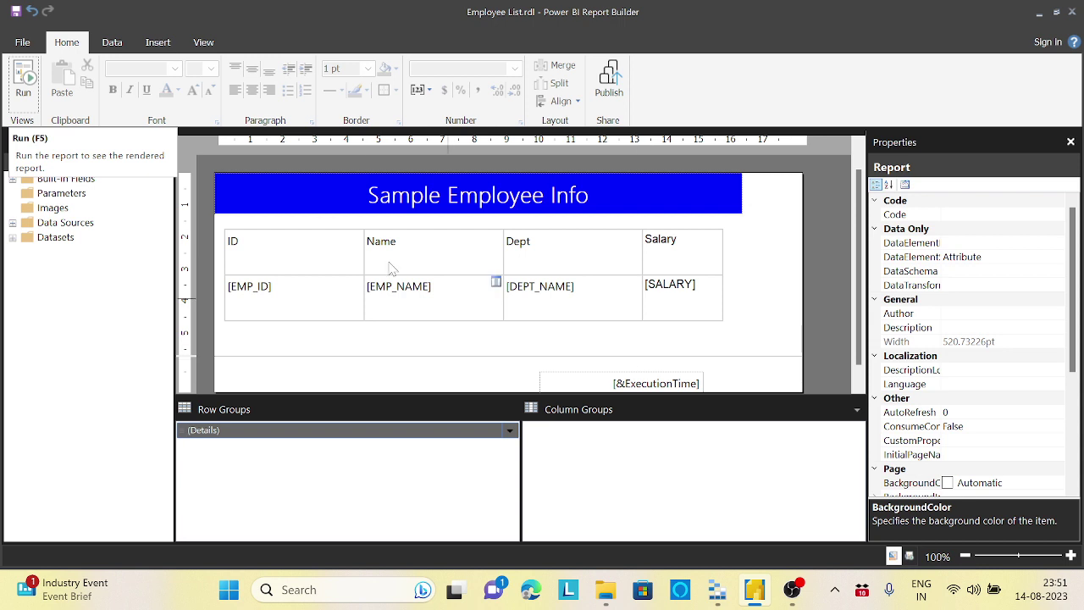
# Step: Run the Employee List report to preview employee rows 101–107 with departments and salaries
pyautogui.click(25, 82)
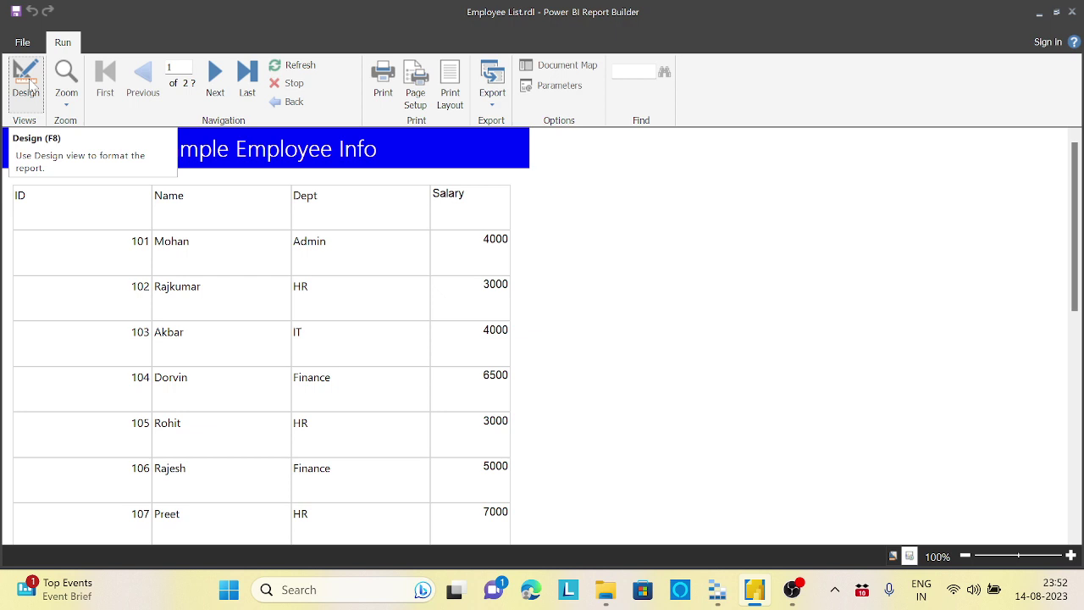
# Step: Back in design view, insert an empty column right of Salary and pull up its detail cell's actions
pyautogui.click(25, 82)
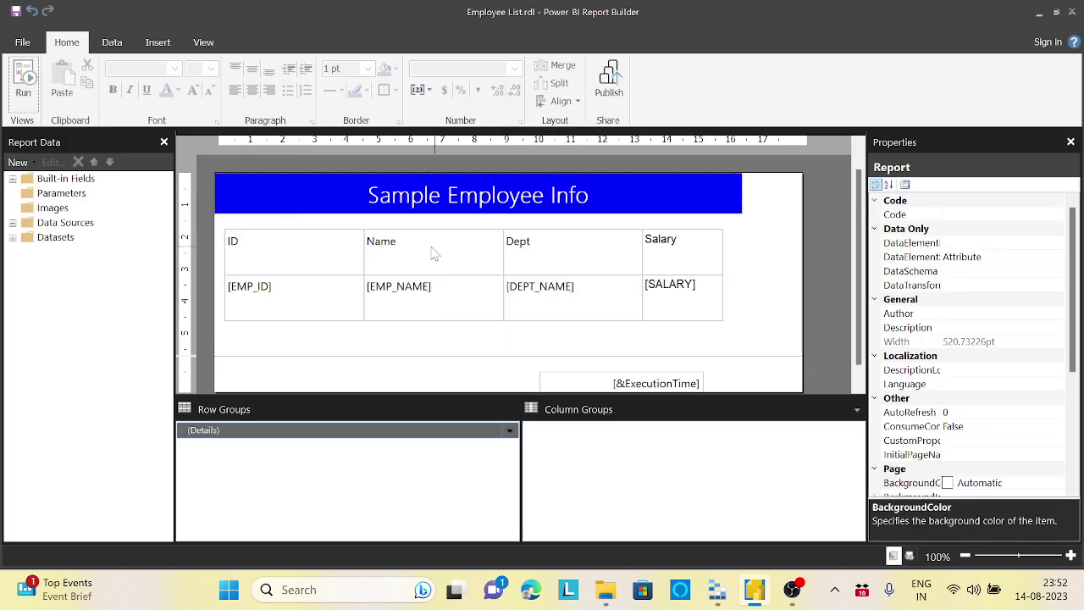
pyautogui.rightClick(714, 312)
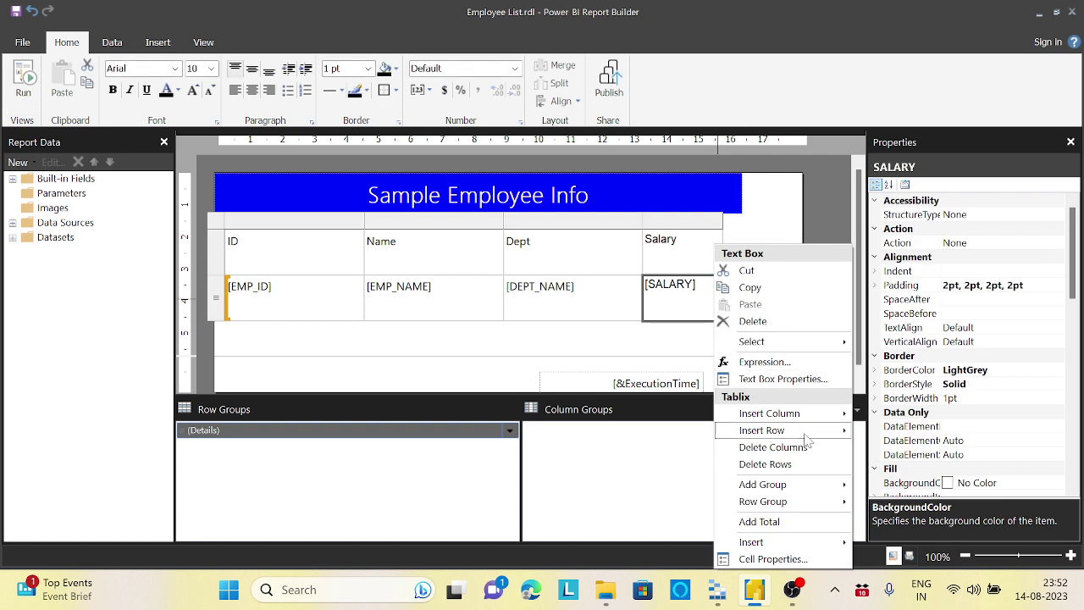
pyautogui.moveTo(826, 421)
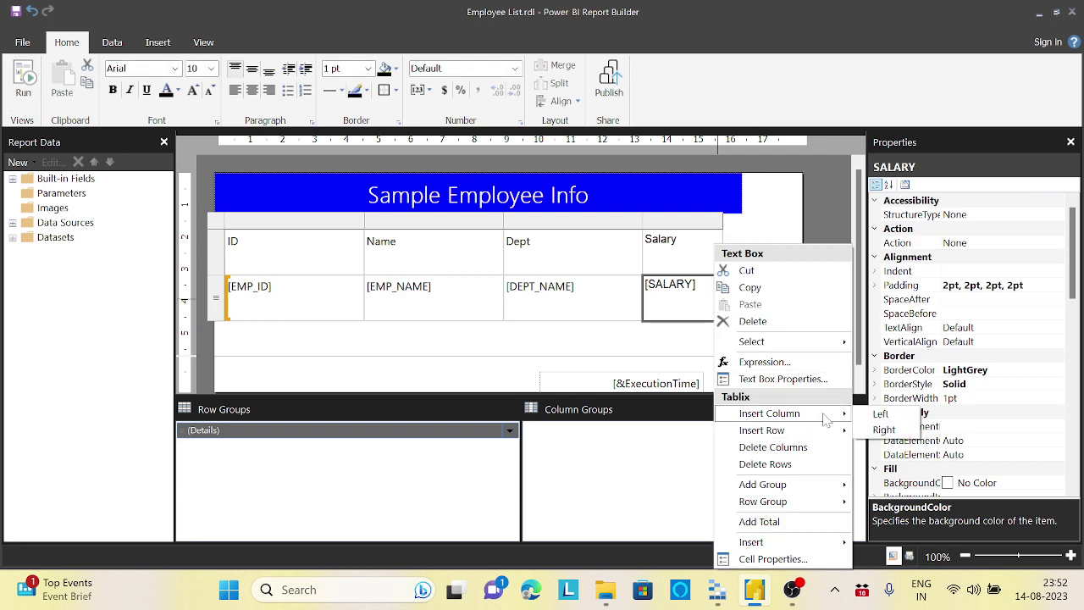
pyautogui.click(889, 432)
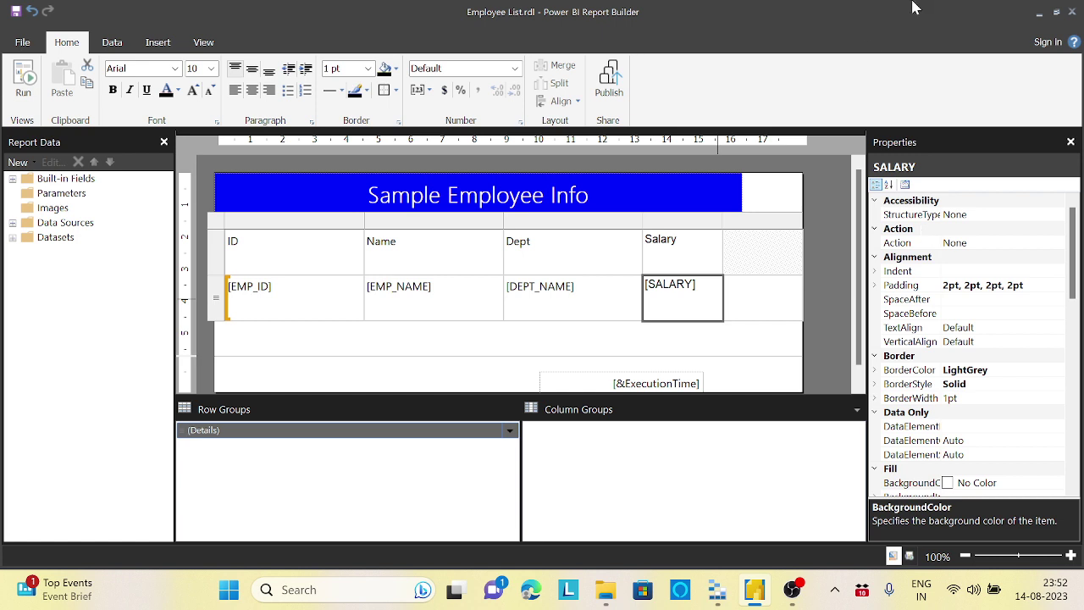
pyautogui.click(1071, 143)
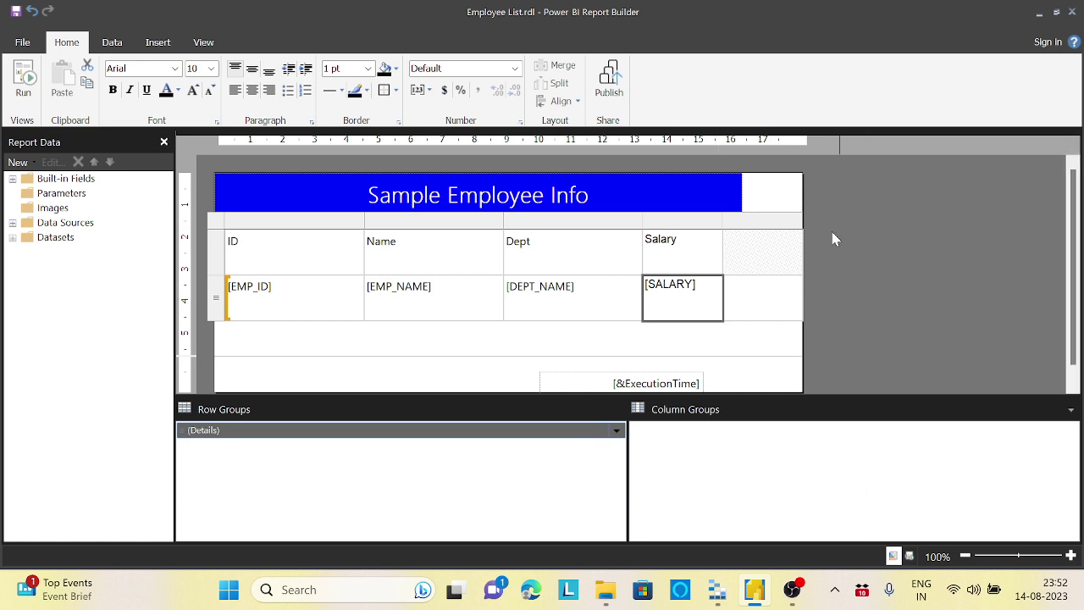
pyautogui.rightClick(798, 284)
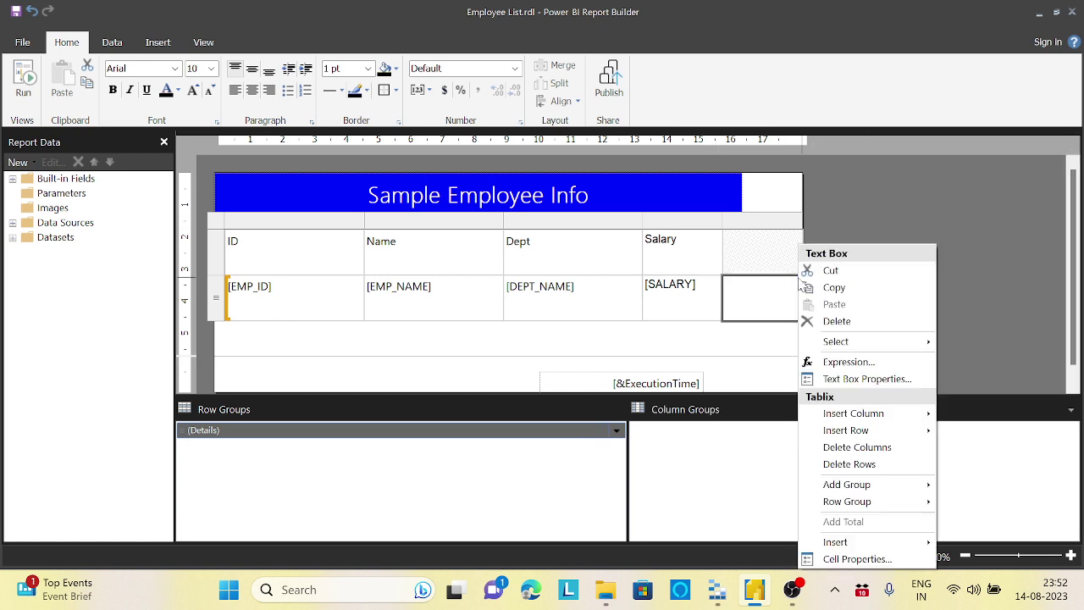
# Step: Set the new detail cell's expression to =RowNumber(Nothing) from the Miscellaneous functions
pyautogui.click(842, 359)
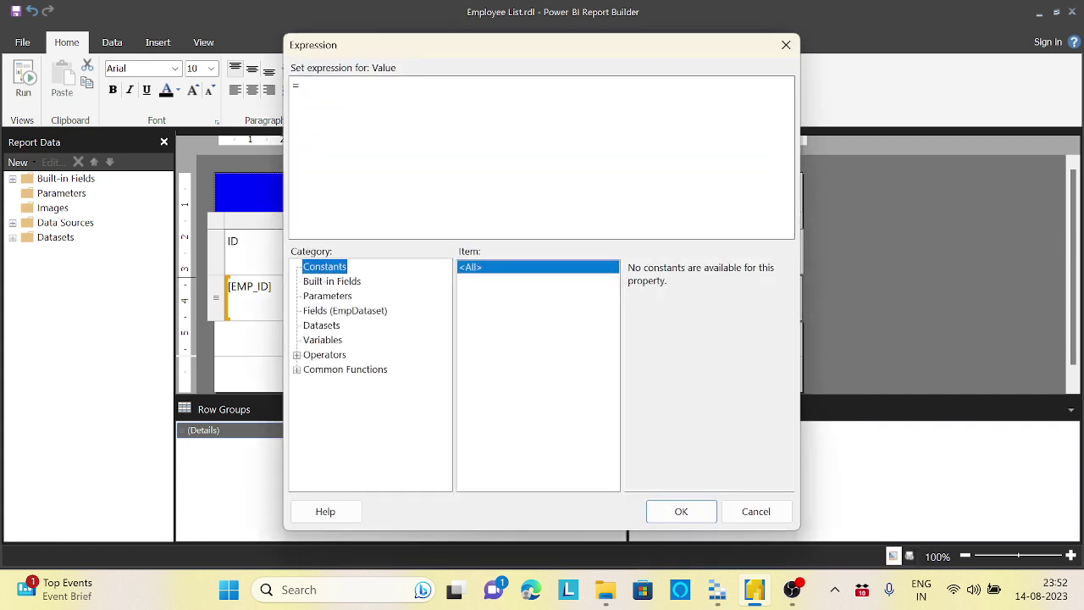
pyautogui.click(297, 370)
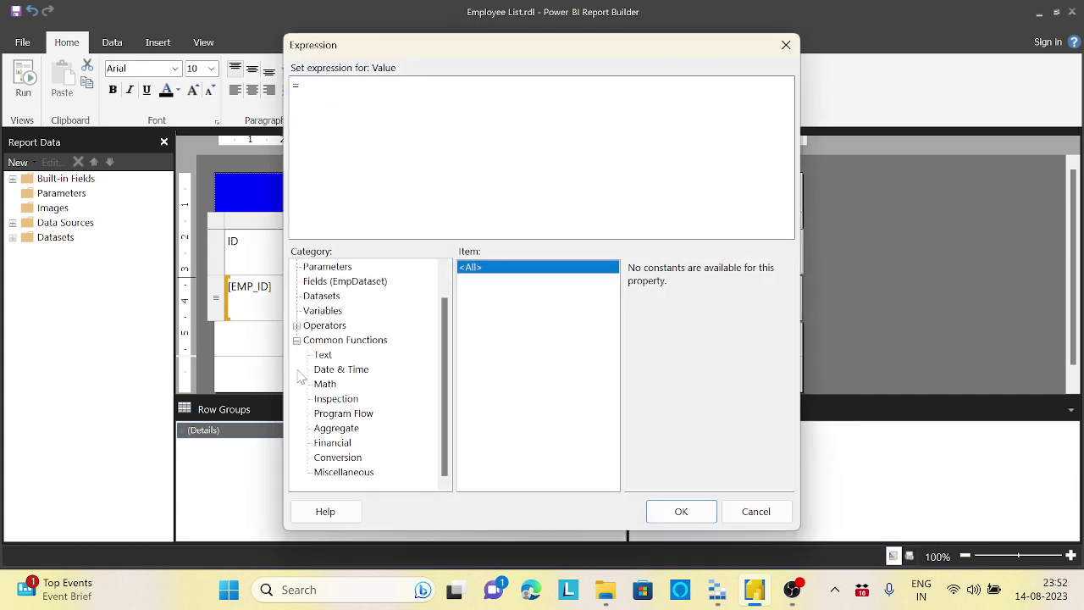
pyautogui.click(354, 472)
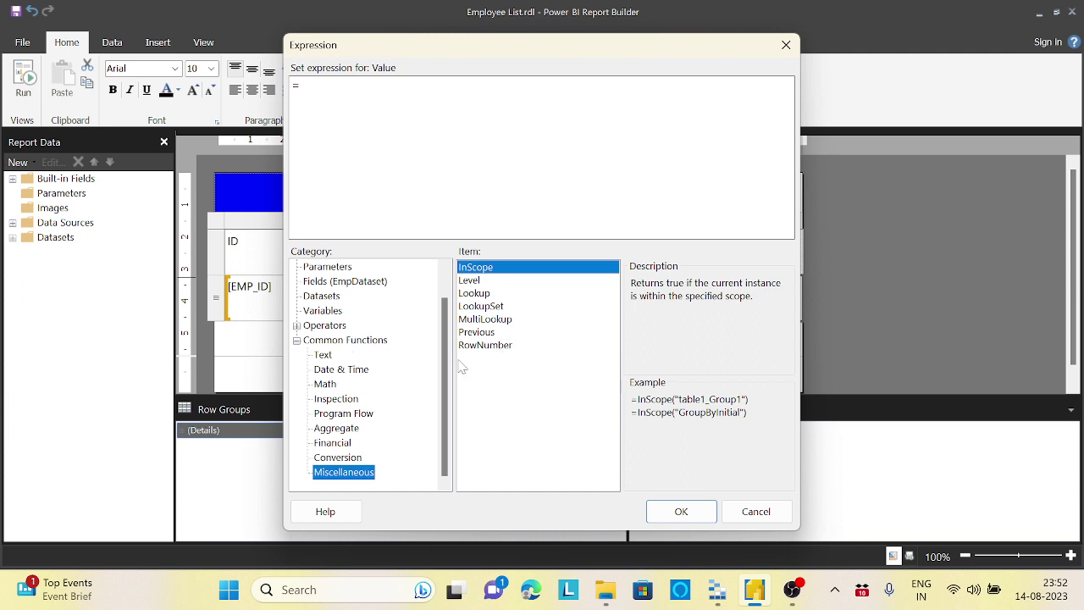
pyautogui.doubleClick(496, 347)
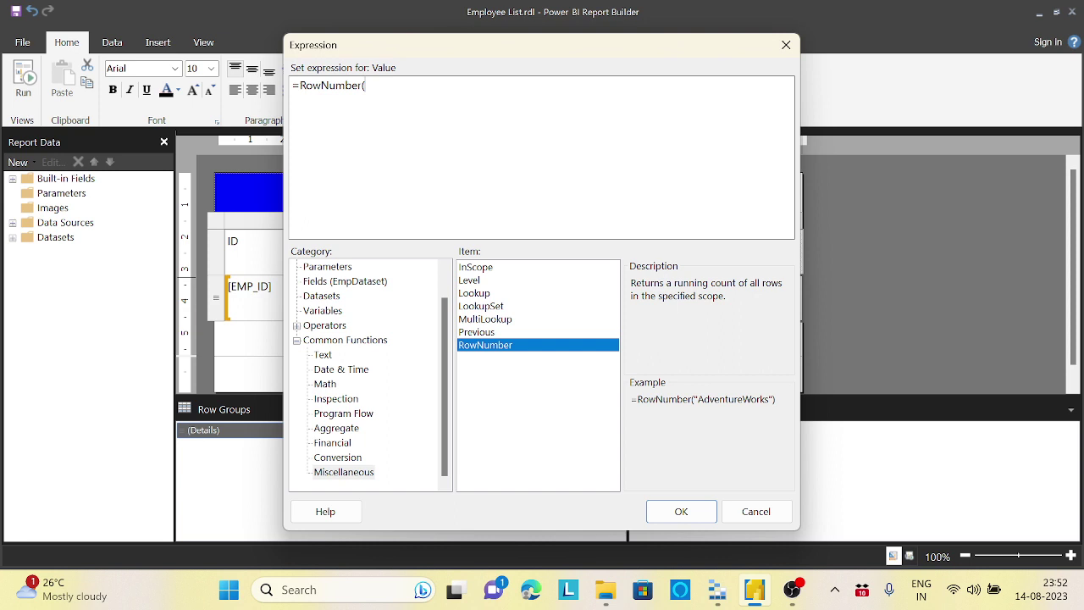
pyautogui.moveTo(697, 399); pyautogui.dragTo(769, 399)
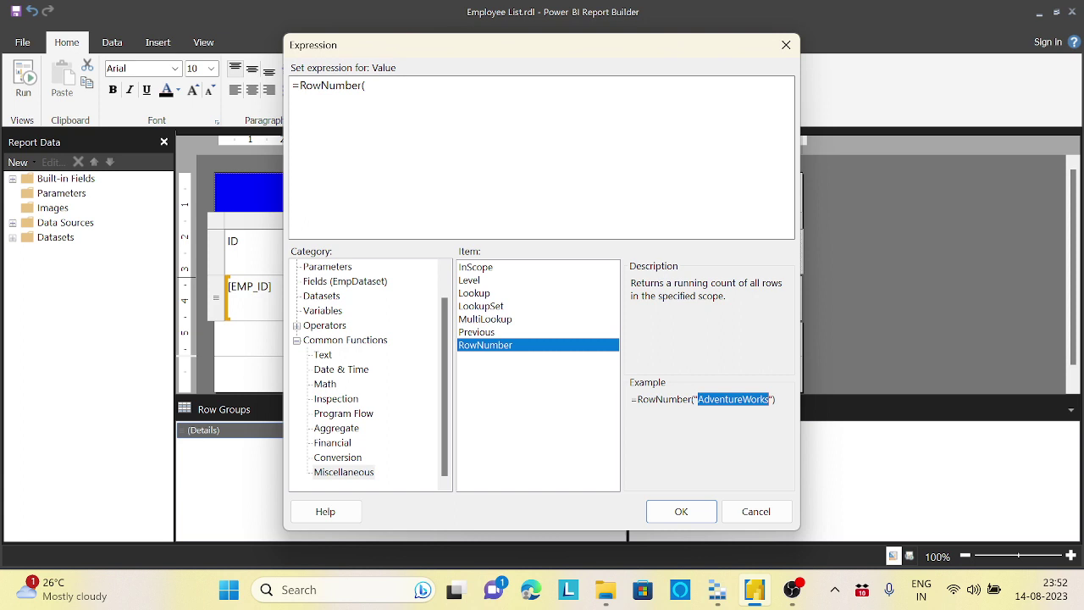
pyautogui.click(367, 86)
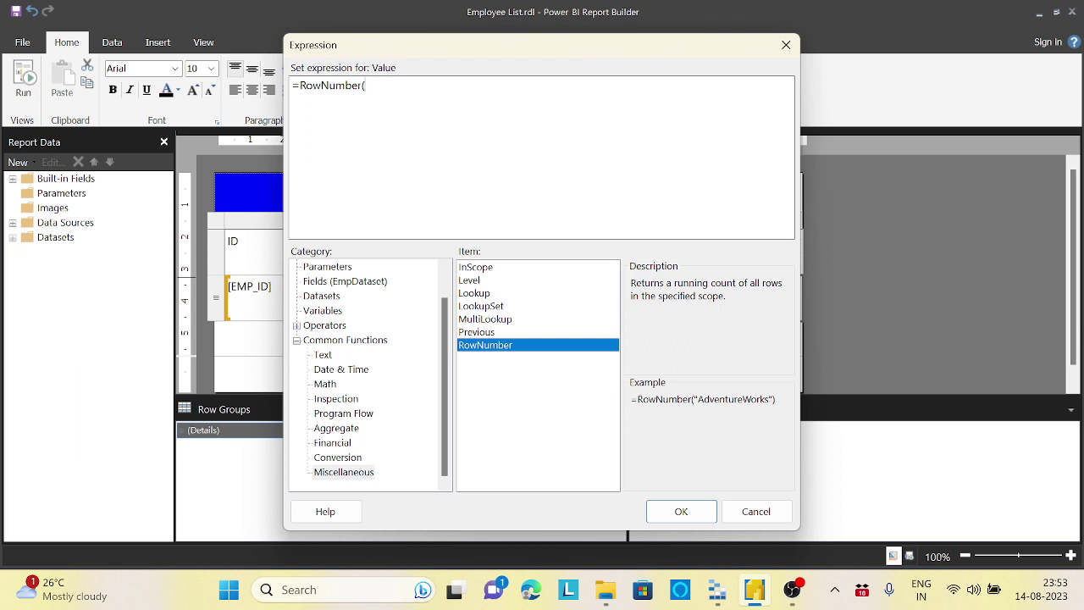
pyautogui.write('Nothing)')
pyautogui.click(687, 512)
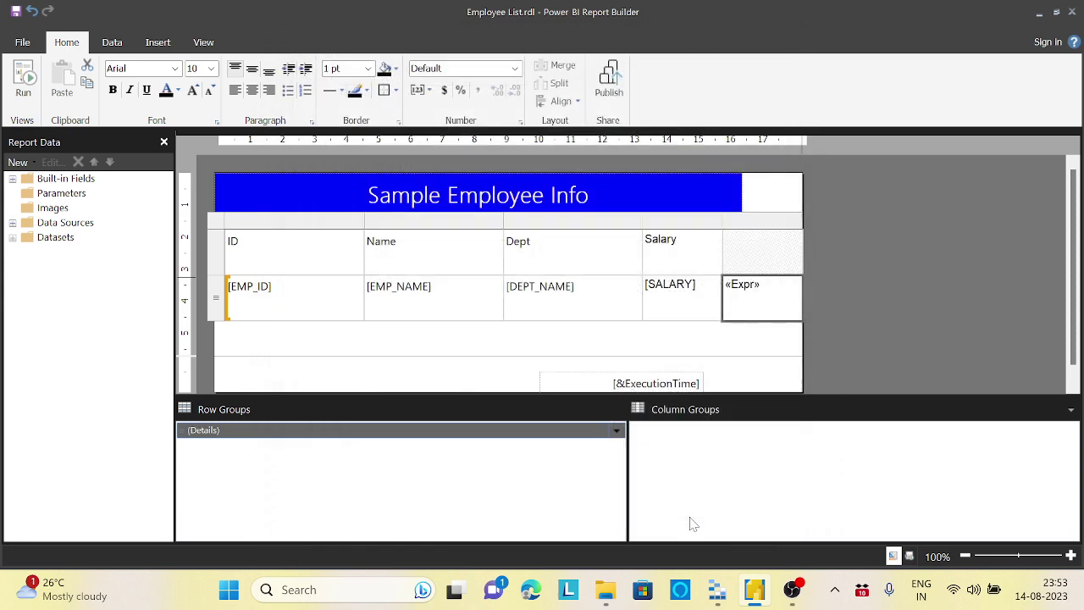
pyautogui.click(23, 80)
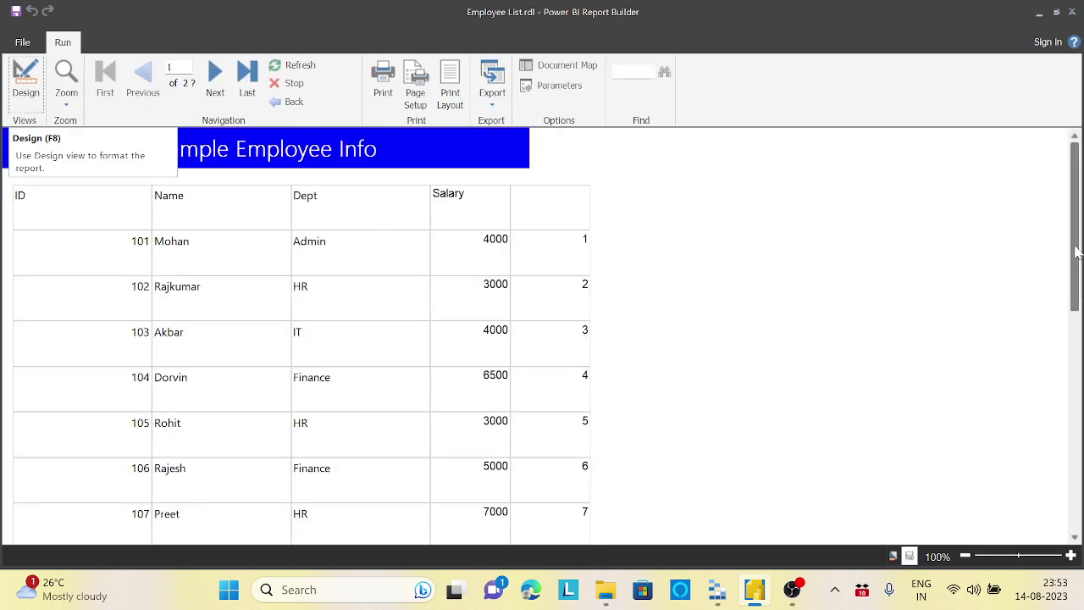
pyautogui.moveTo(1076, 259); pyautogui.dragTo(1080, 228)
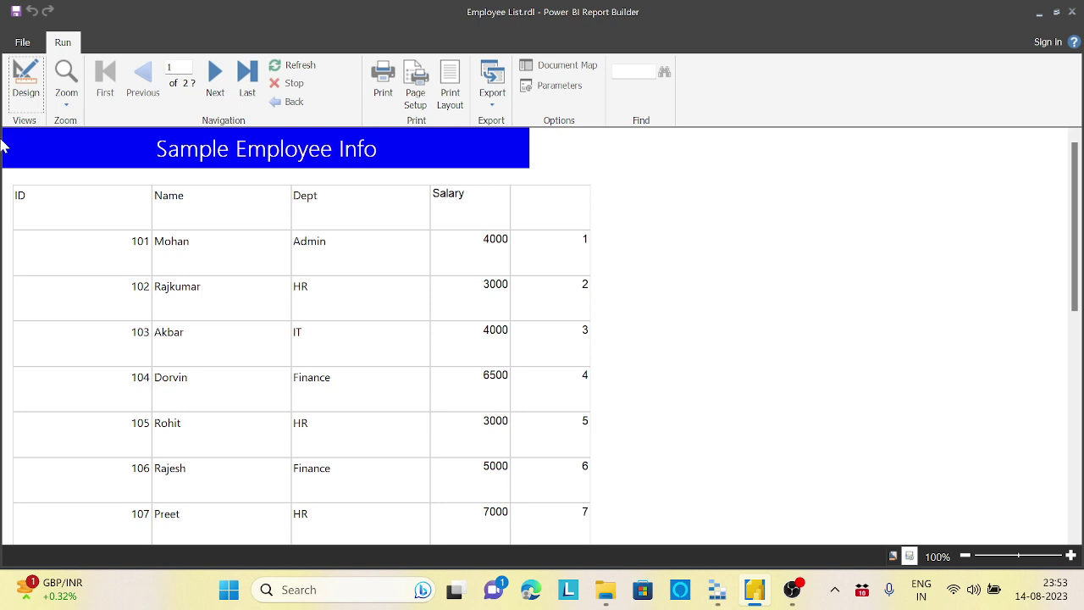
pyautogui.click(25, 89)
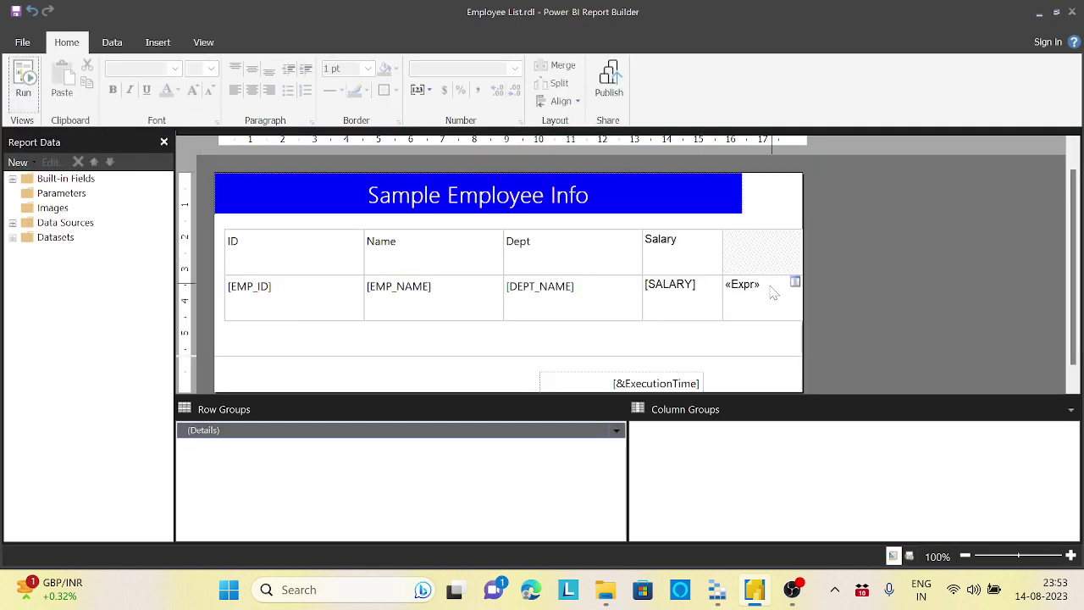
# Step: Append Mod 2 so the «Expr» cell reads =RowNumber(Nothing) Mod 2
pyautogui.click(794, 288)
pyautogui.rightClick(796, 290)
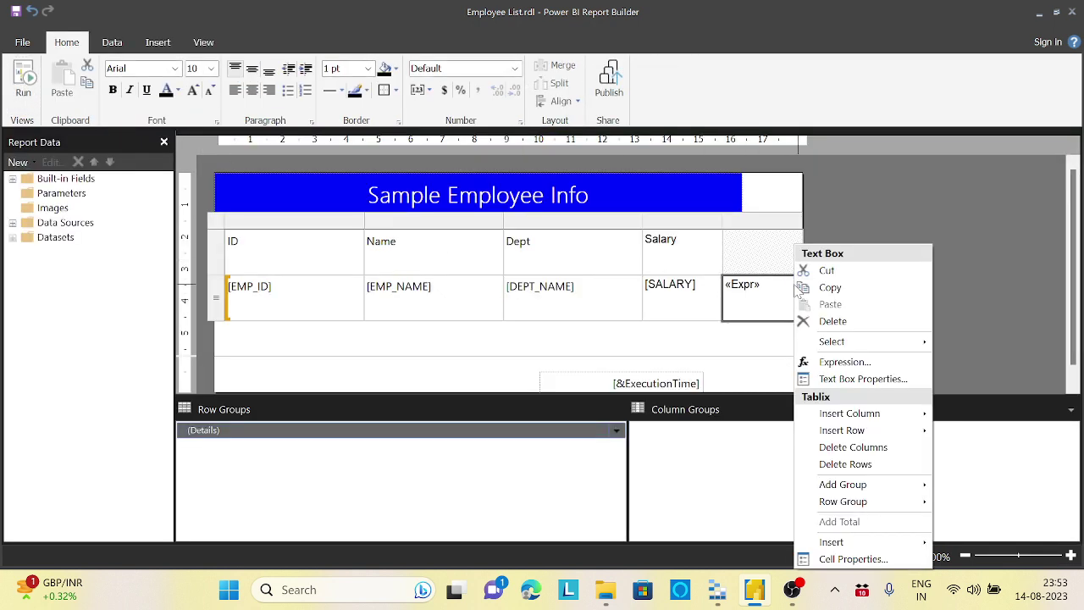
pyautogui.click(859, 362)
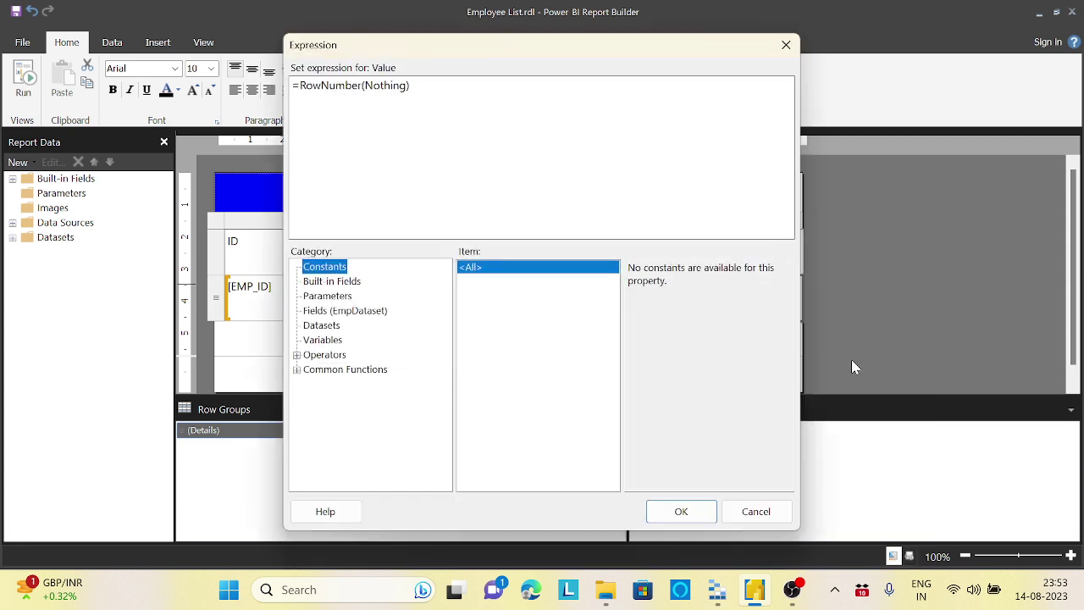
pyautogui.rightClick(425, 90)
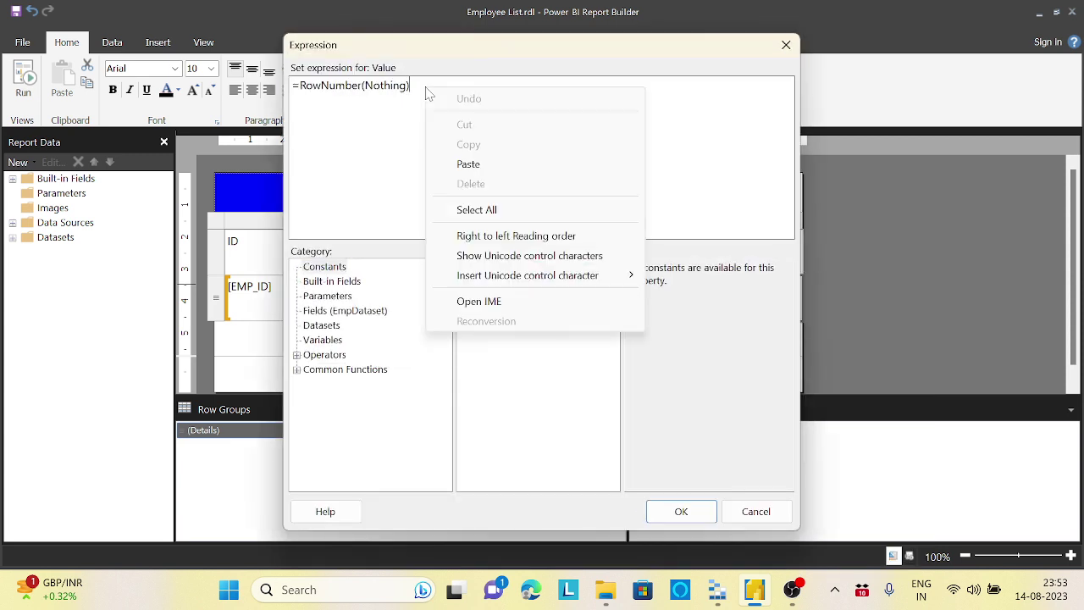
pyautogui.press('Escape')
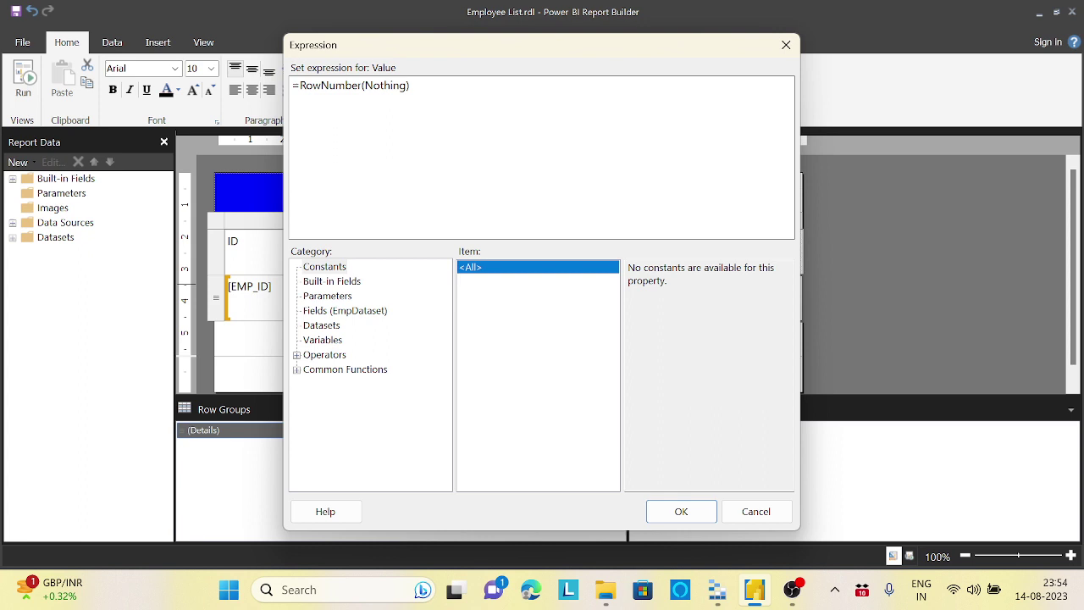
pyautogui.write('Mod 2')
pyautogui.click(688, 522)
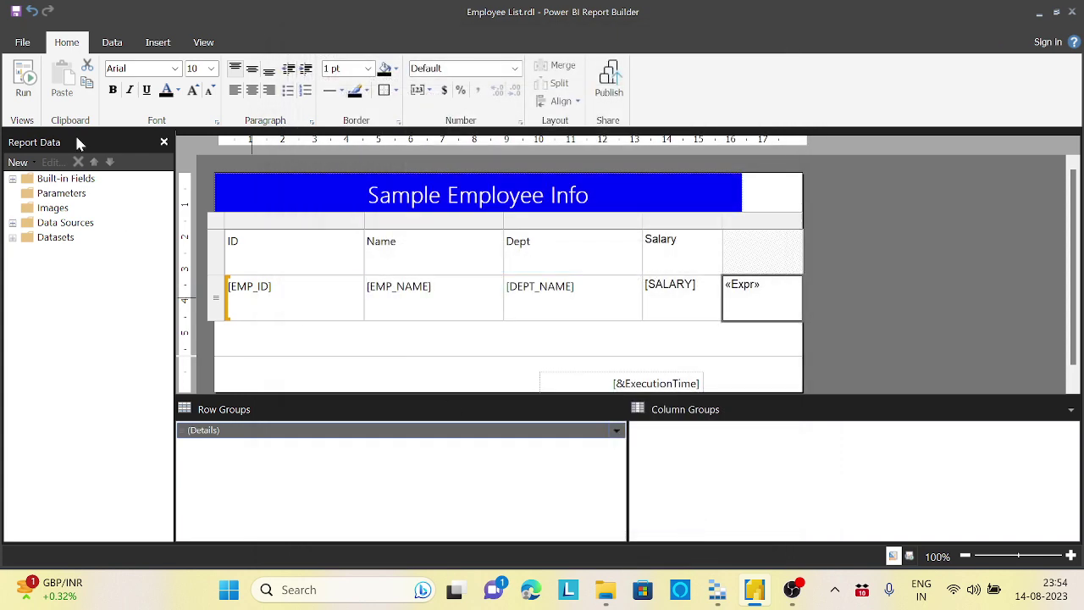
pyautogui.click(29, 78)
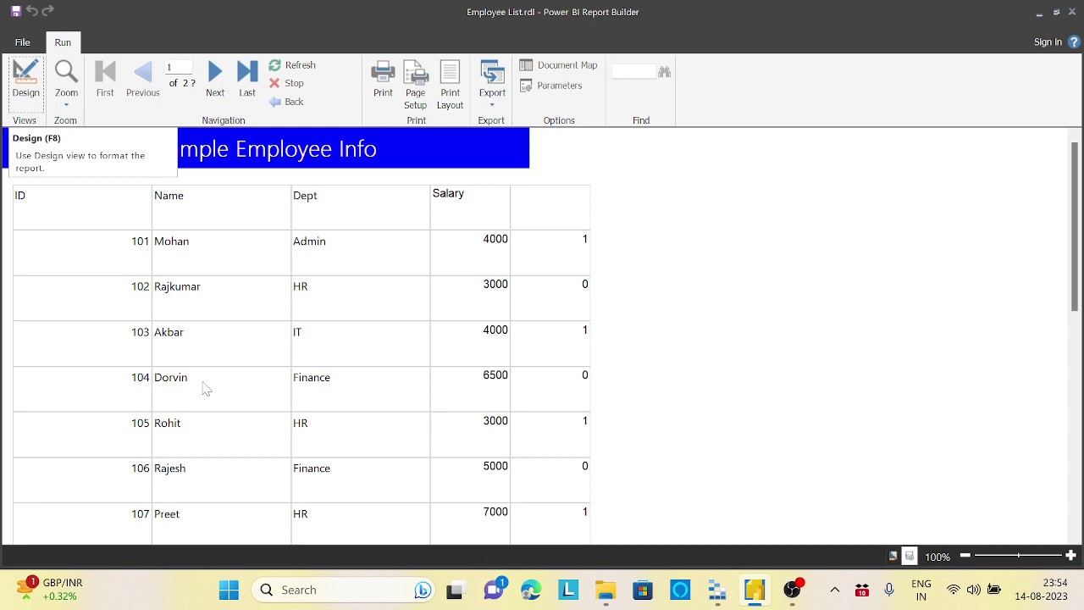
# Step: Reopen the «Expr» cell's expression, select RowNumber(Nothing) Mod 2, and confirm it
pyautogui.click(26, 81)
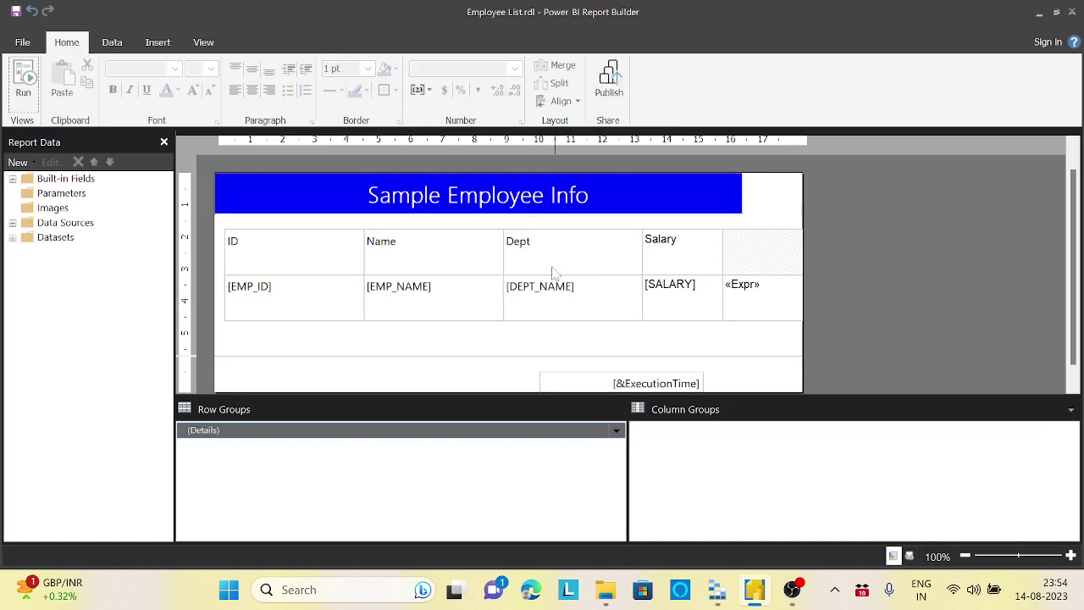
pyautogui.rightClick(797, 290)
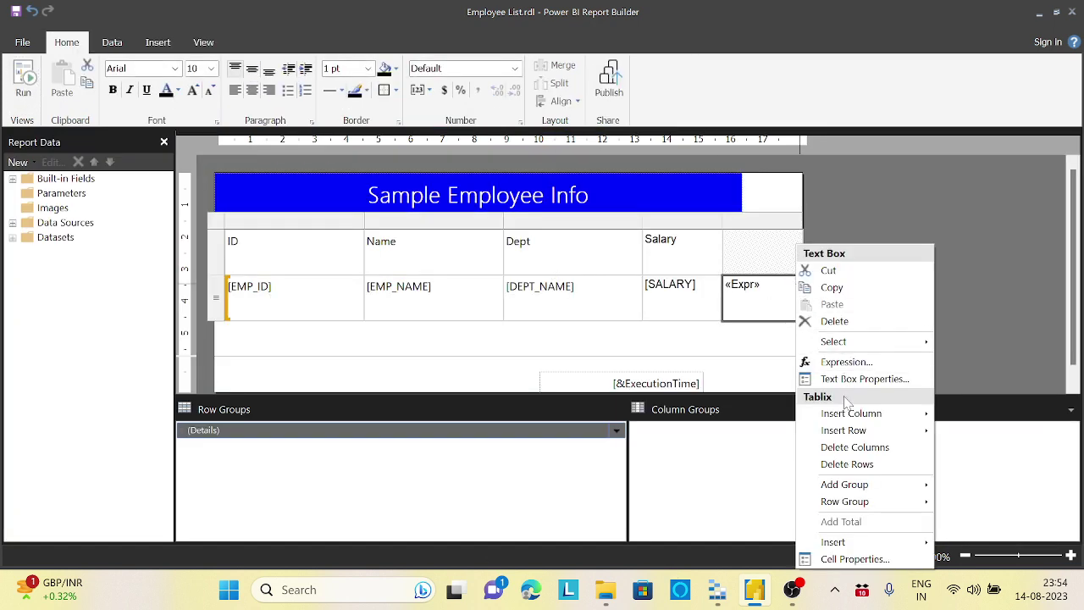
pyautogui.click(863, 365)
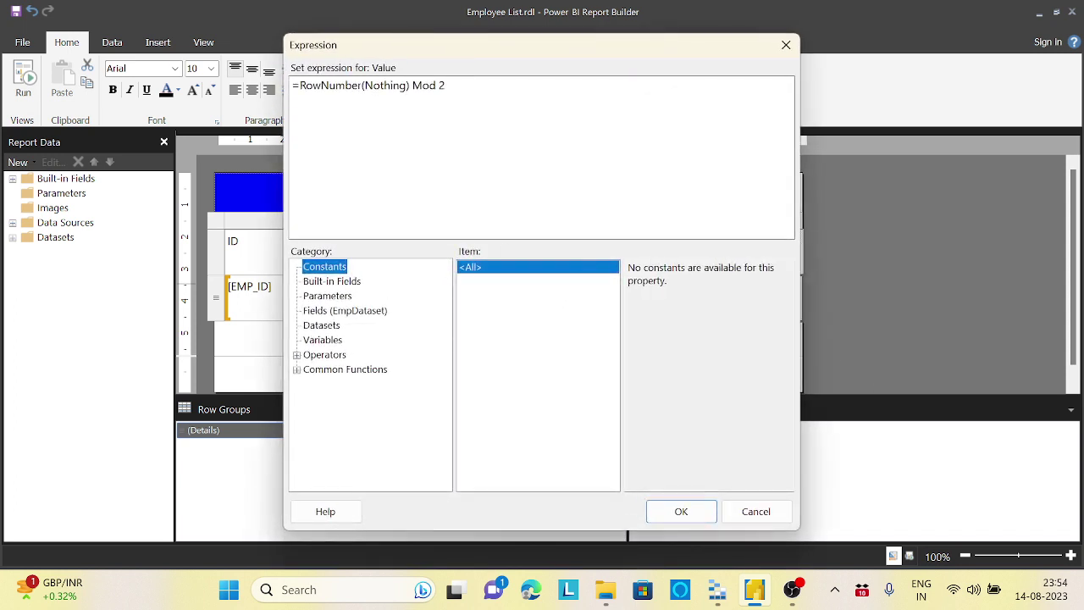
pyautogui.moveTo(446, 85); pyautogui.dragTo(300, 86)
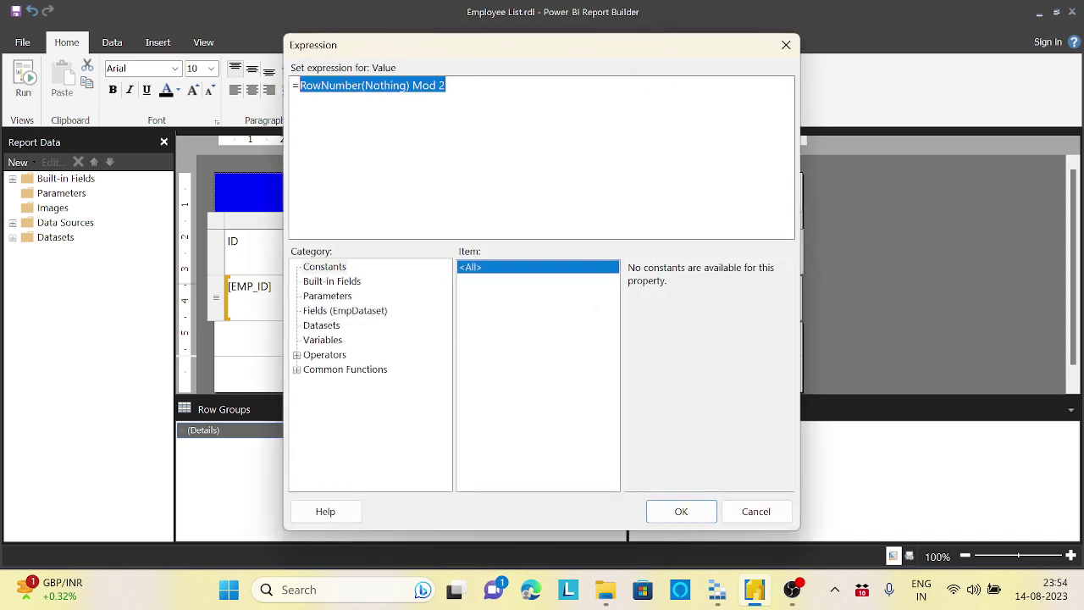
pyautogui.click(682, 511)
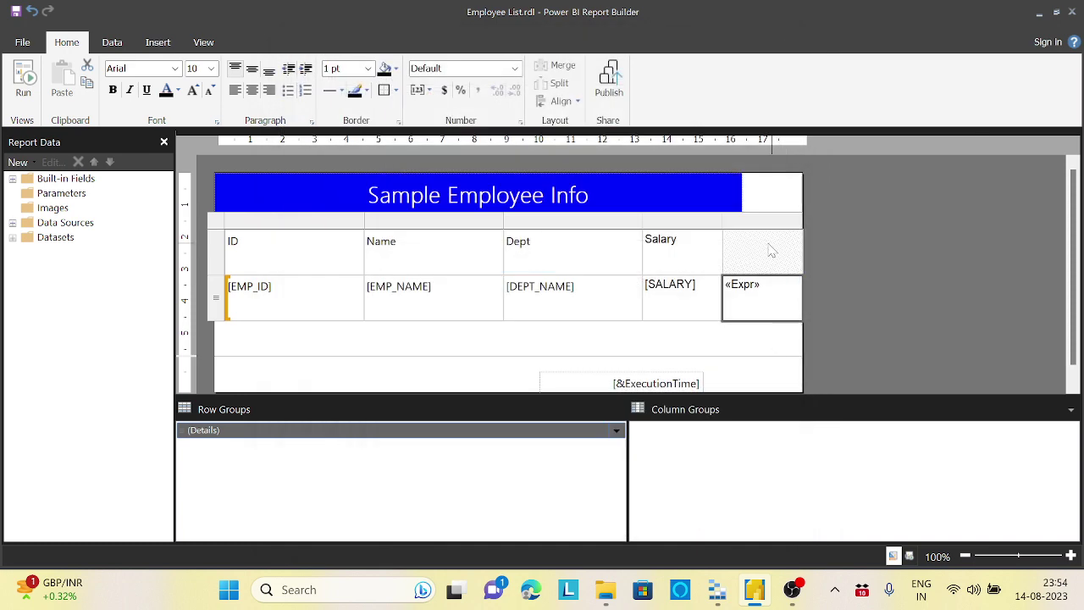
# Step: Delete the helper fifth column, leaving ID, Name, Dept and Salary, then select the detail row
pyautogui.rightClick(760, 256)
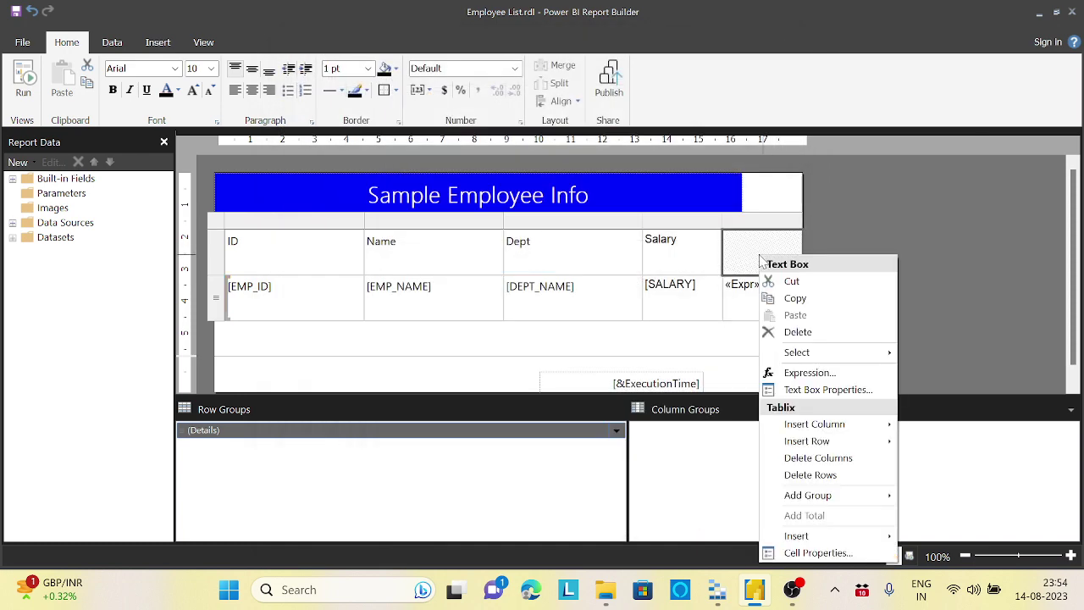
pyautogui.click(826, 458)
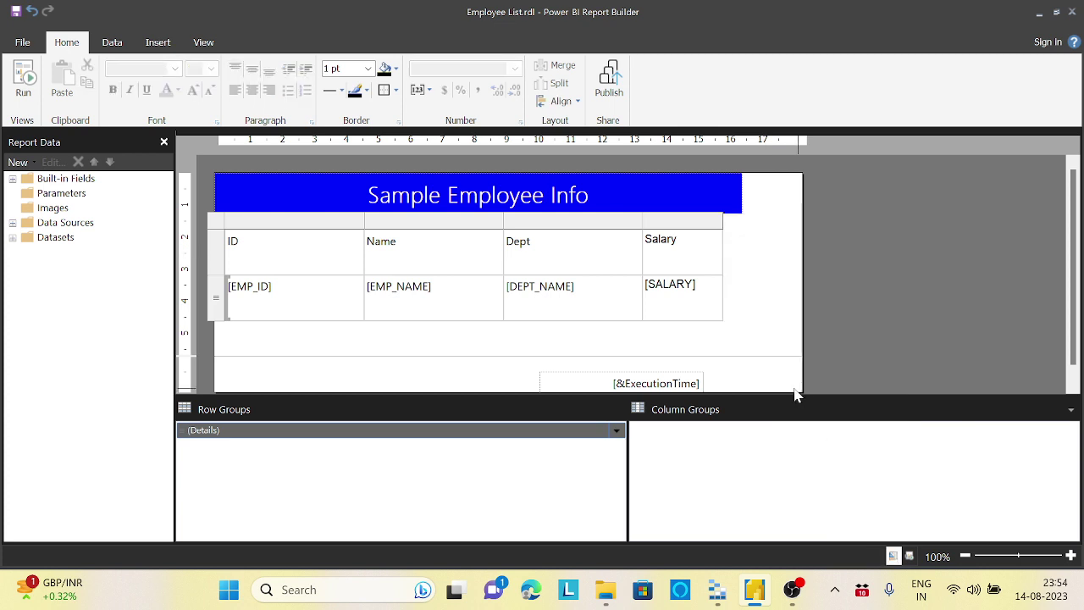
pyautogui.click(218, 306)
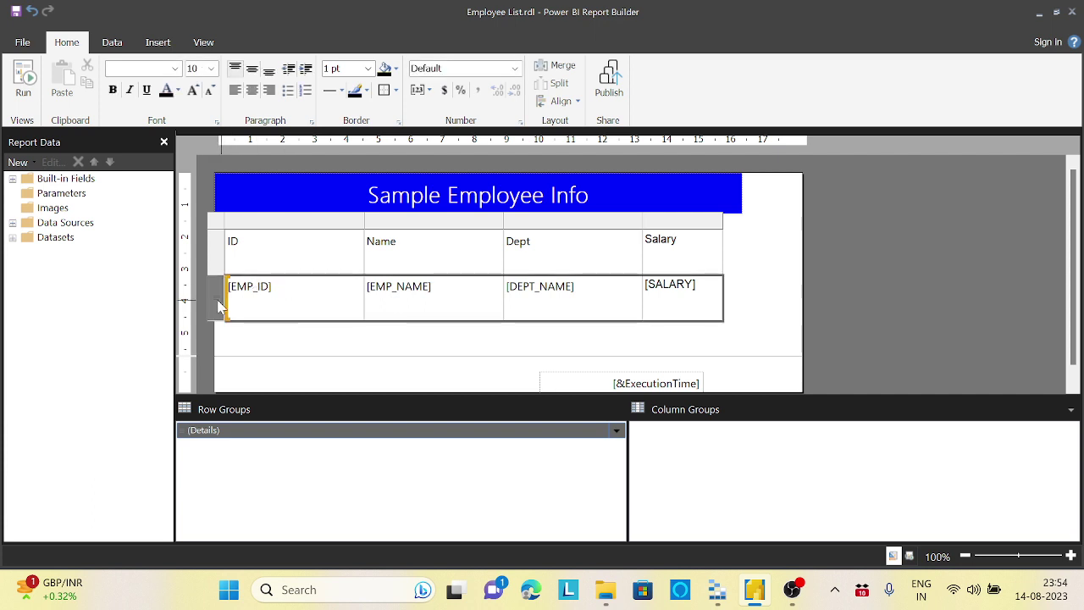
# Step: Show the Properties pane, select the employee detail row and open its BackgroundColor choices
pyautogui.click(203, 42)
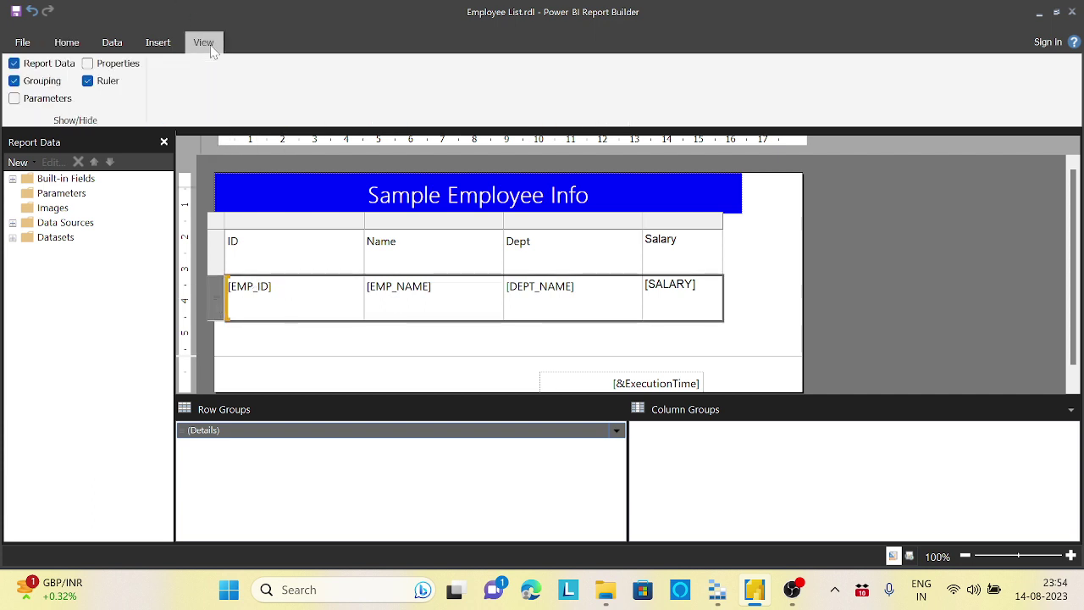
pyautogui.click(88, 64)
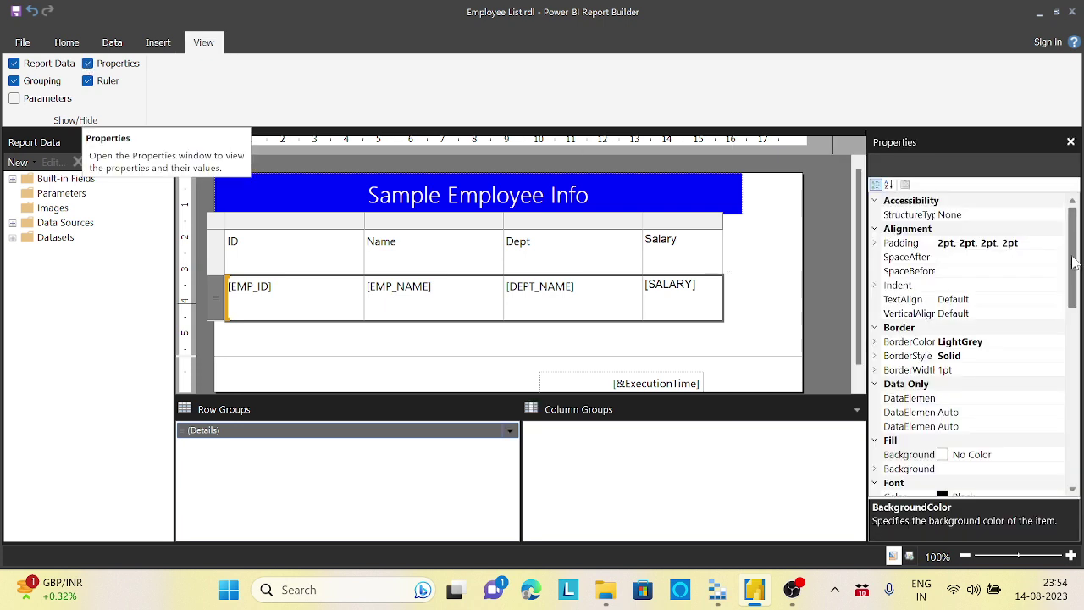
pyautogui.click(318, 340)
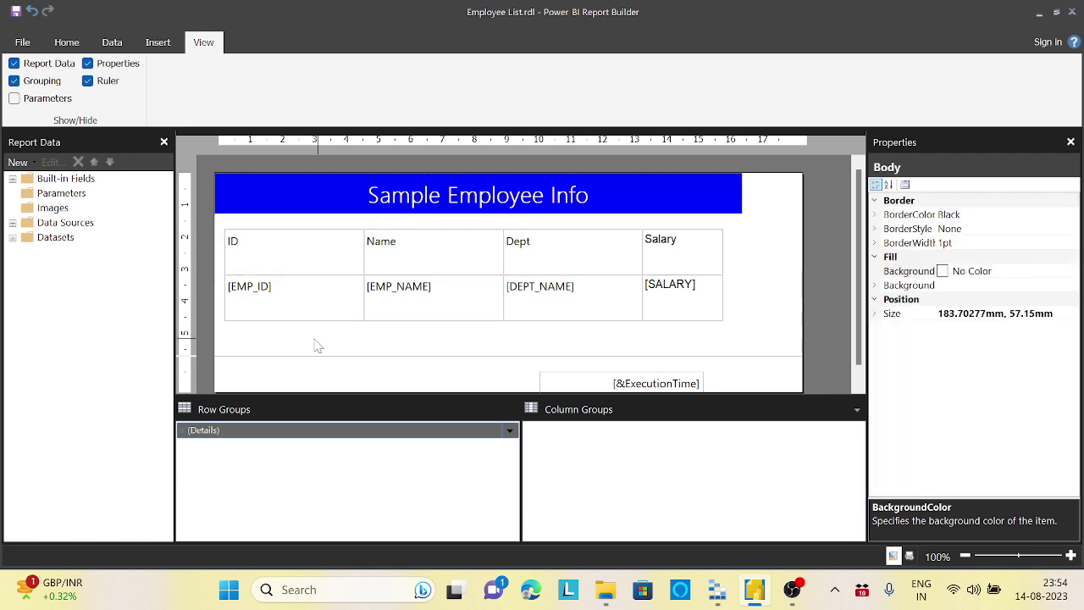
pyautogui.click(229, 306)
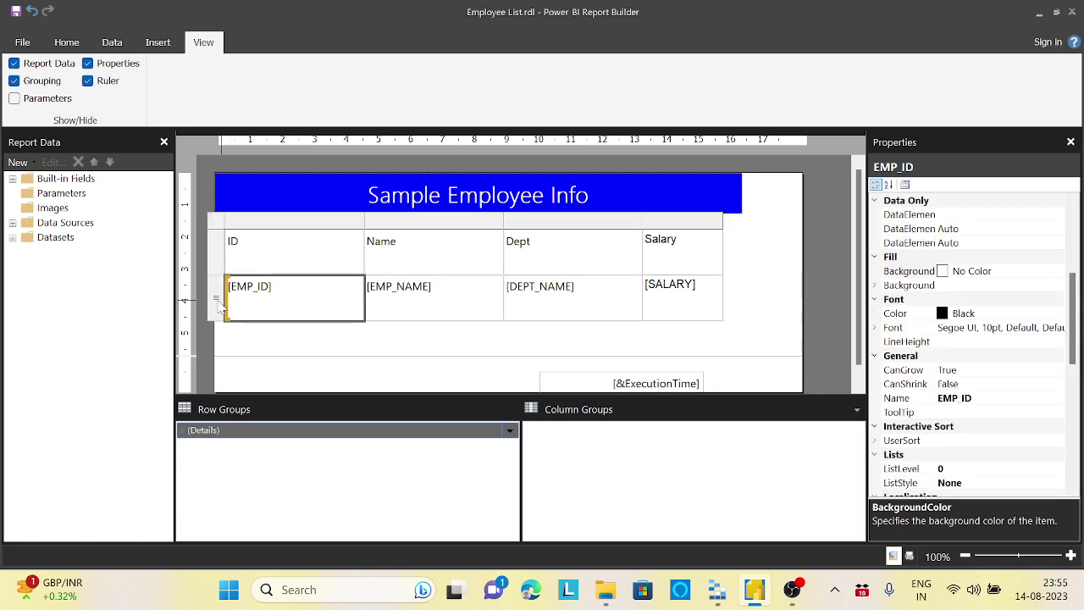
pyautogui.click(217, 306)
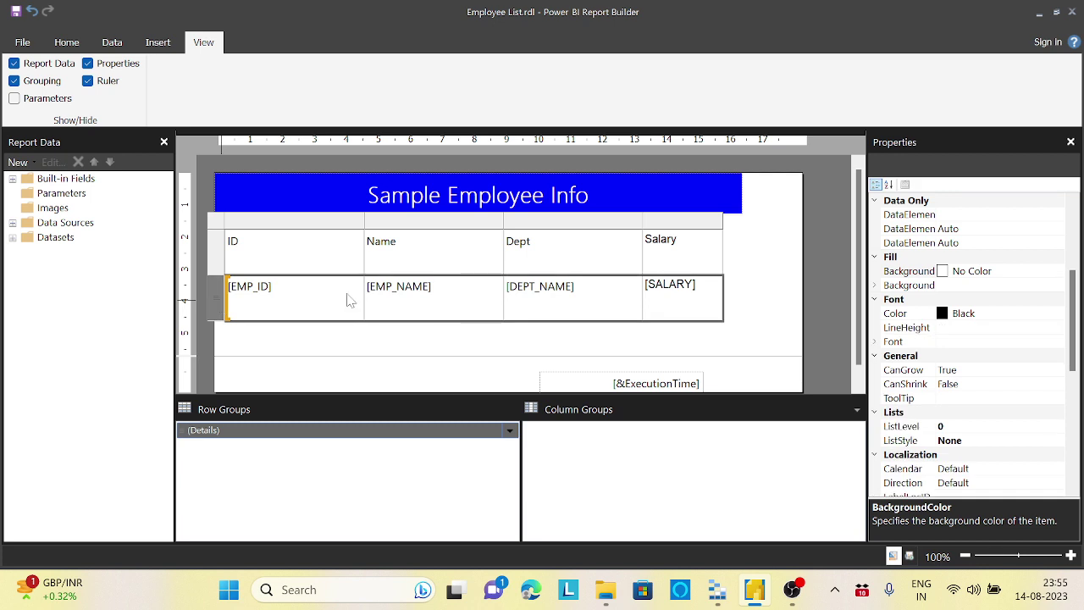
pyautogui.click(1056, 271)
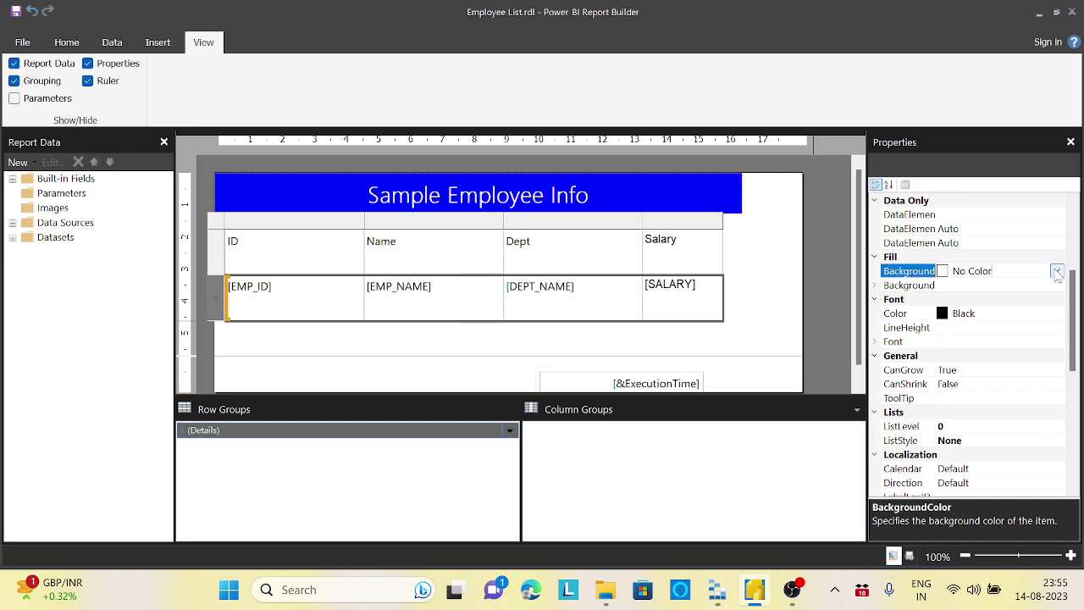
pyautogui.click(1056, 270)
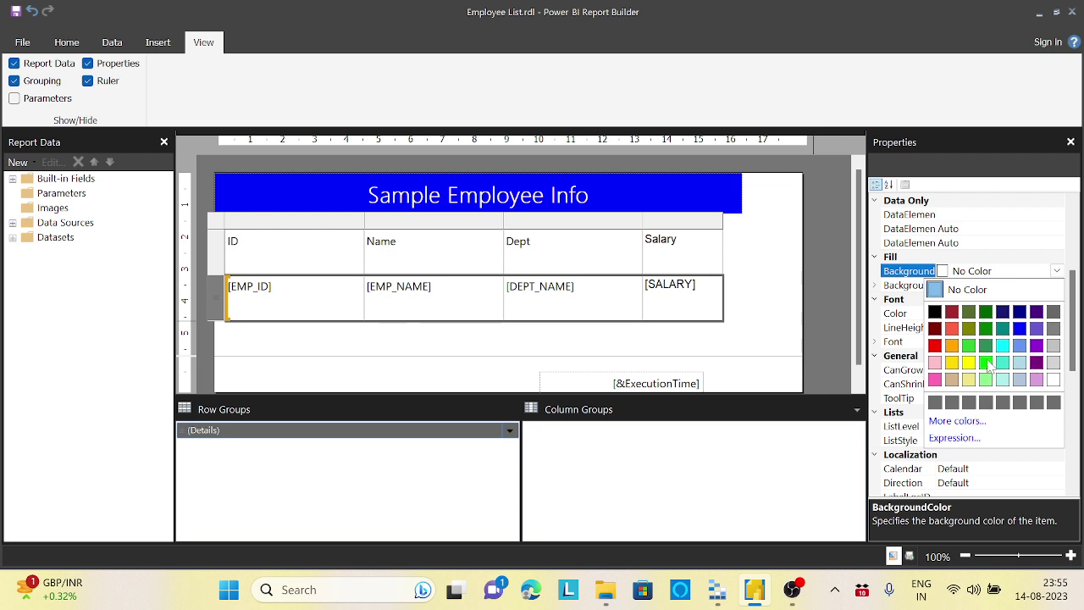
# Step: Switch the detail row background to an expression and clear the No Color value
pyautogui.click(968, 442)
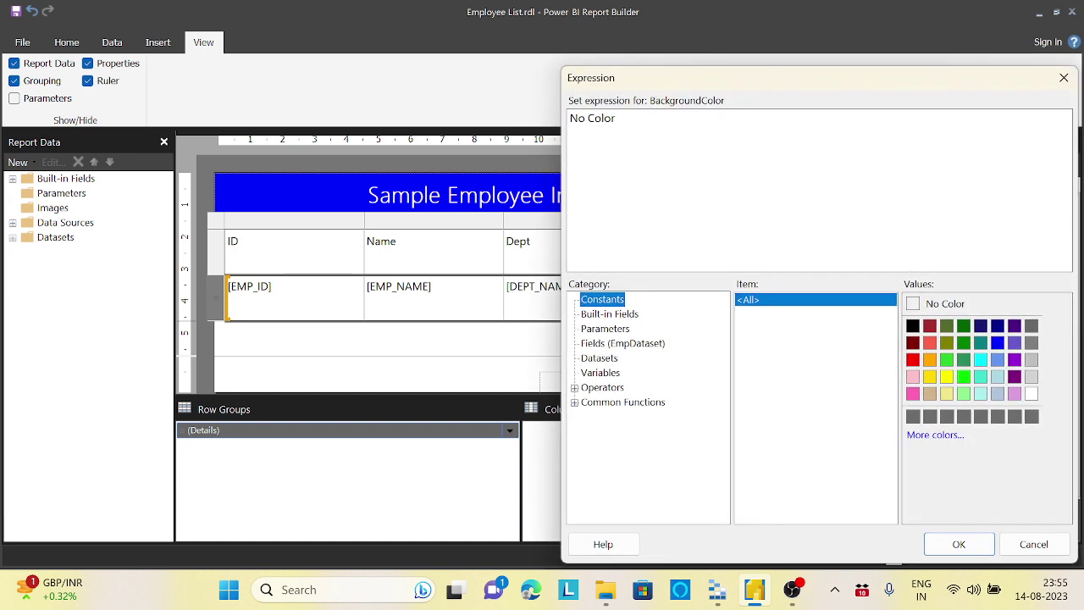
pyautogui.moveTo(618, 119); pyautogui.dragTo(569, 119)
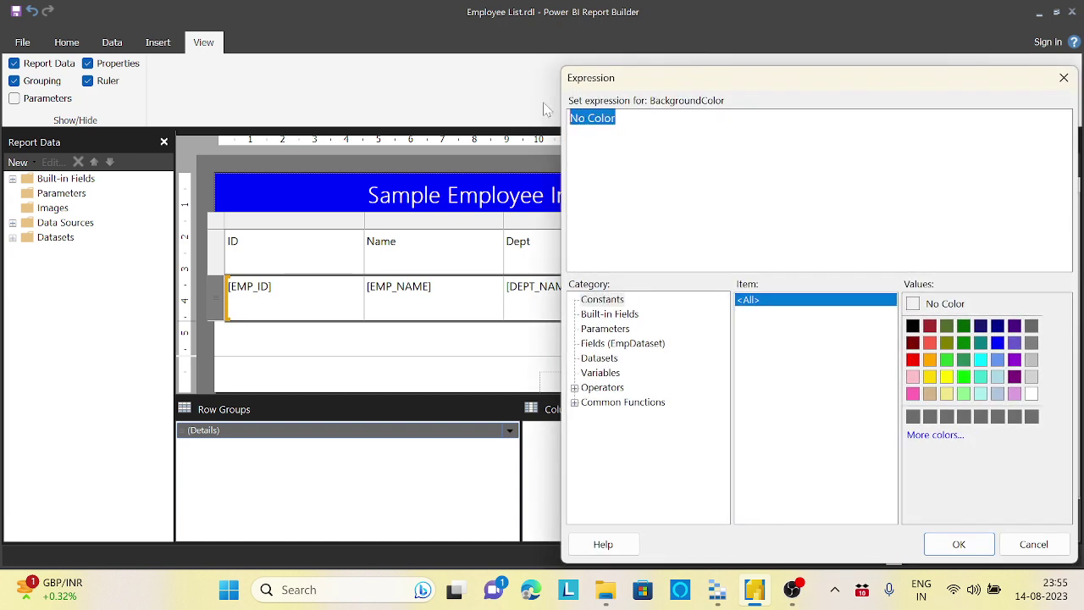
pyautogui.press('BackSpace')
pyautogui.moveTo(738, 78); pyautogui.dragTo(527, 37)
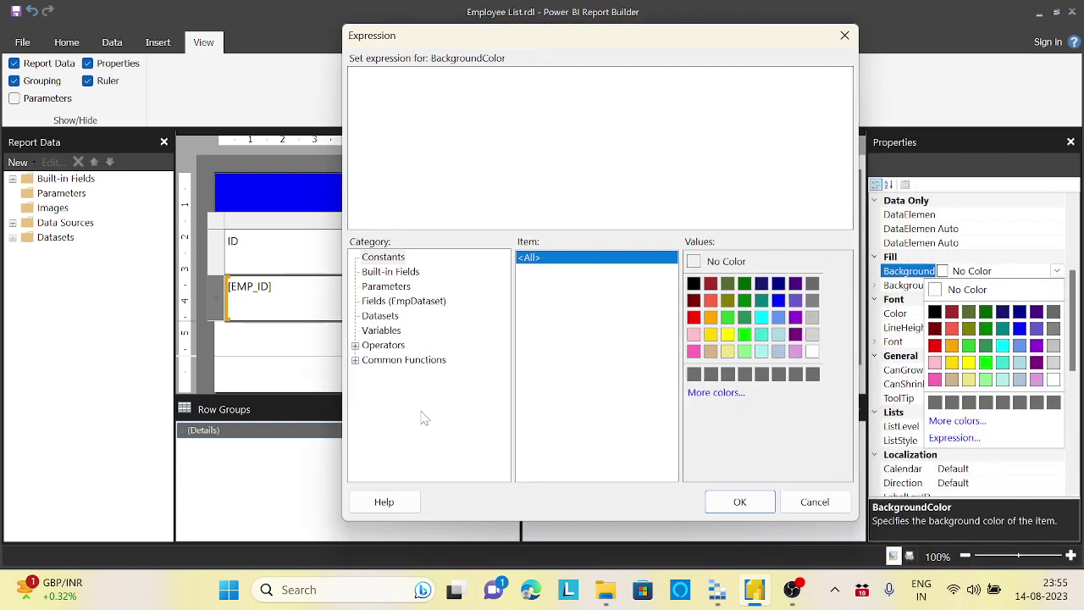
# Step: Start the background expression as =IIf(RowNumber(Nothing) Mod 2=0, using Program Flow's IIf
pyautogui.click(355, 360)
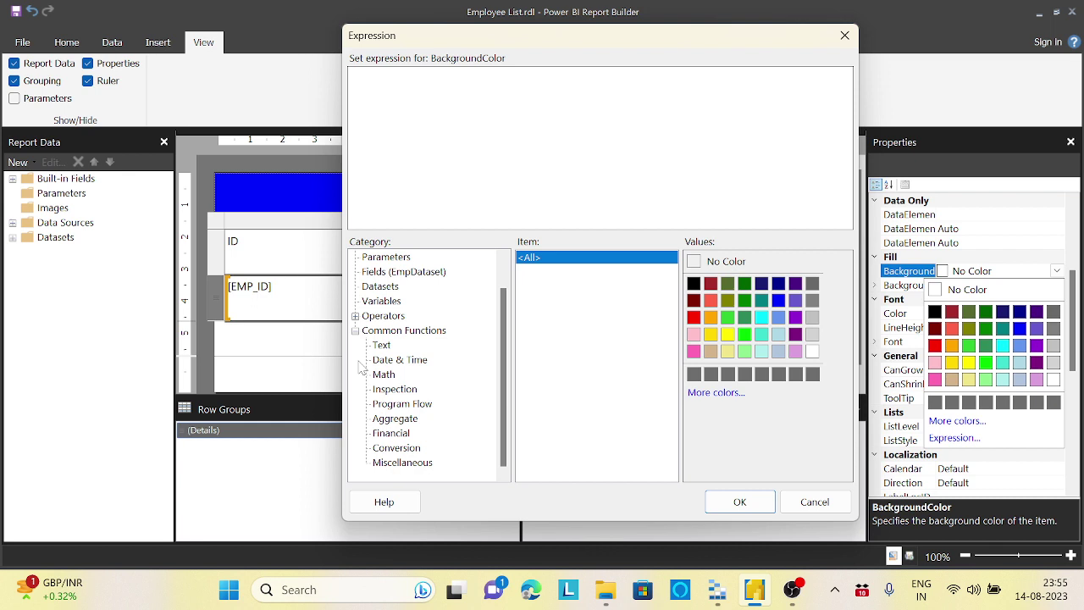
pyautogui.click(424, 404)
pyautogui.doubleClick(523, 270)
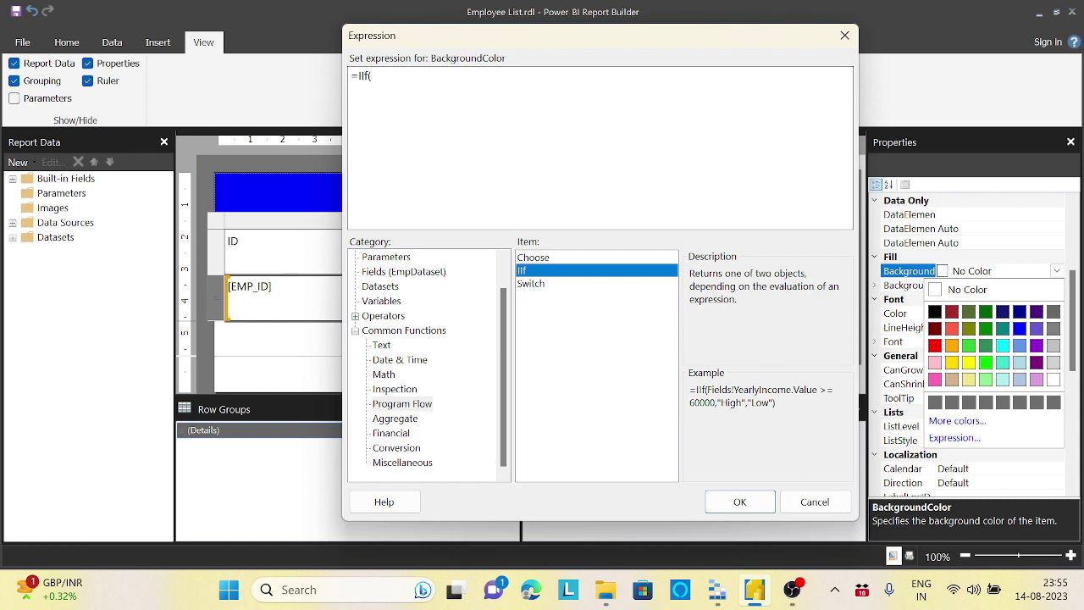
pyautogui.write('RowNumber(Nothing) Mod 2')
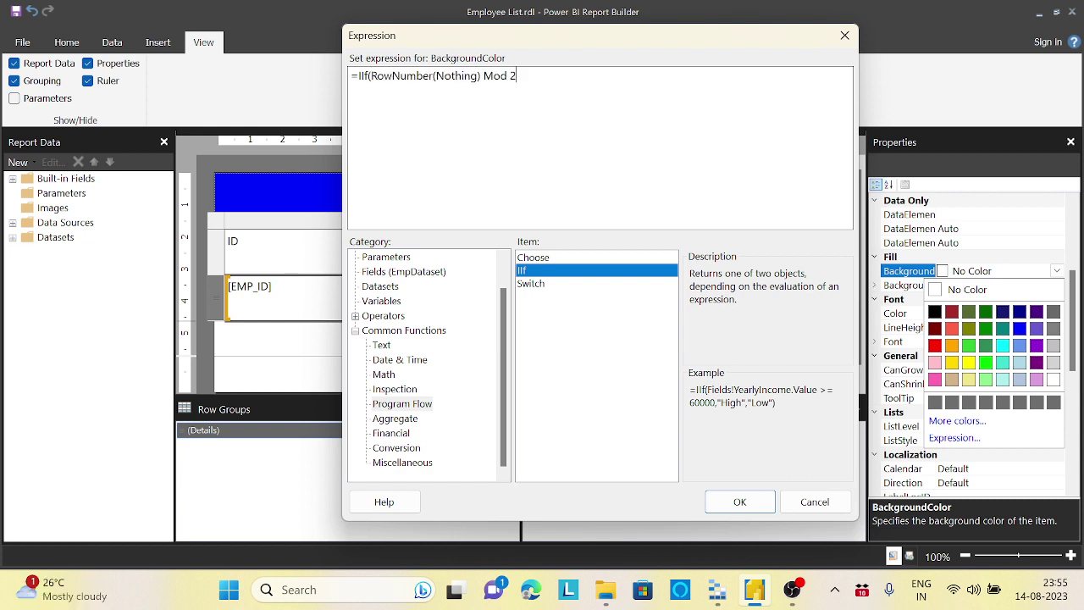
pyautogui.write('=0,')
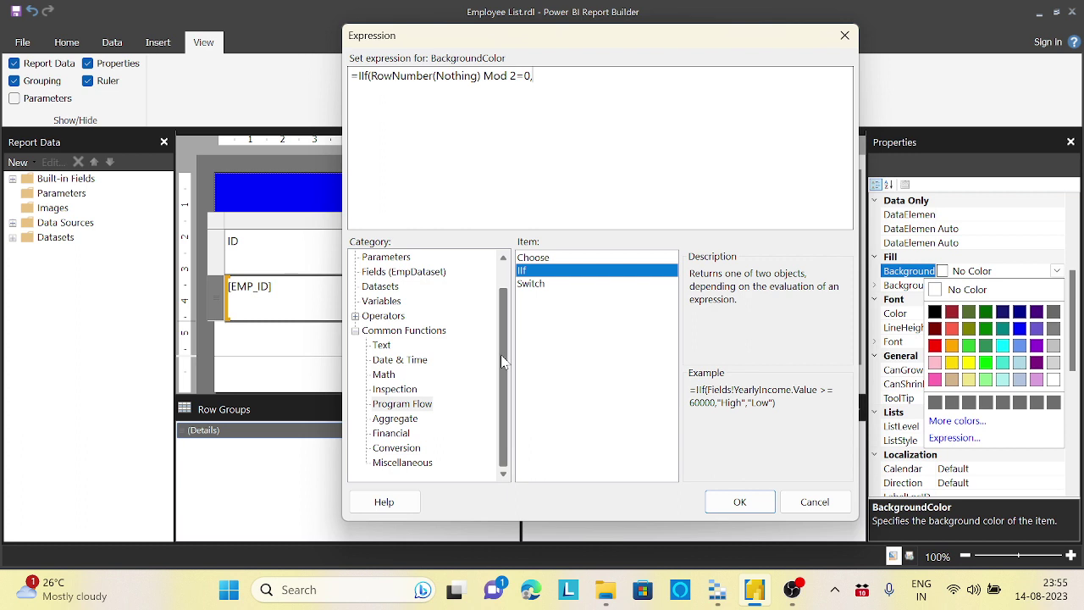
pyautogui.scroll(1, 502, 362)
# Step: Complete the IIf with "Purple" for even rows and "LightSteelBlue" otherwise, closing the parenthesis
pyautogui.click(378, 259)
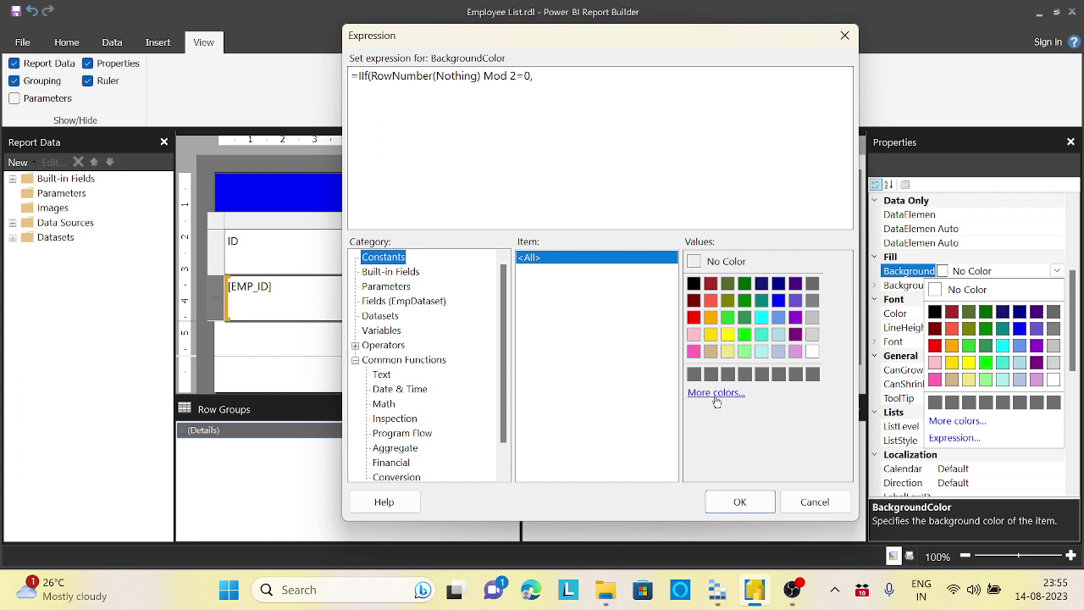
pyautogui.click(795, 335)
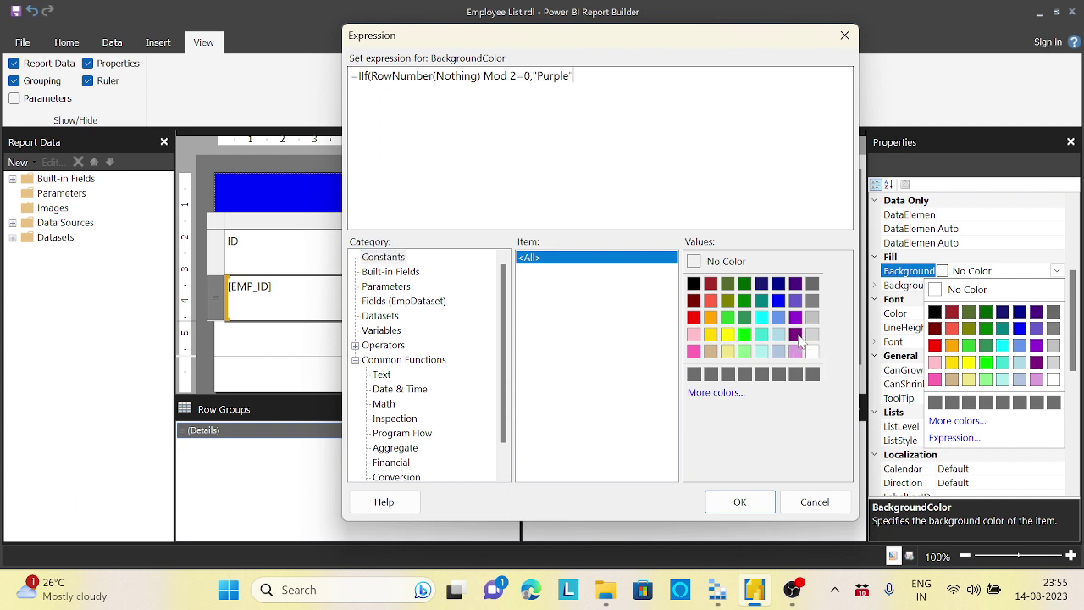
pyautogui.hotkey('shift', 'Right')
pyautogui.hotkey('shift', 'Right')
pyautogui.hotkey('shift', 'Right')
pyautogui.hotkey('shift', 'Right')
pyautogui.hotkey('shift', 'Right')
pyautogui.hotkey('shift', 'Right')
pyautogui.hotkey('shift', 'Right')
pyautogui.press('End')
pyautogui.write(',')
pyautogui.doubleClick(694, 336)
pyautogui.press('BackSpace')
pyautogui.press('BackSpace')
pyautogui.press('BackSpace')
pyautogui.press('BackSpace')
pyautogui.press('BackSpace')
pyautogui.press('BackSpace')
pyautogui.doubleClick(774, 348)
pyautogui.write(')')
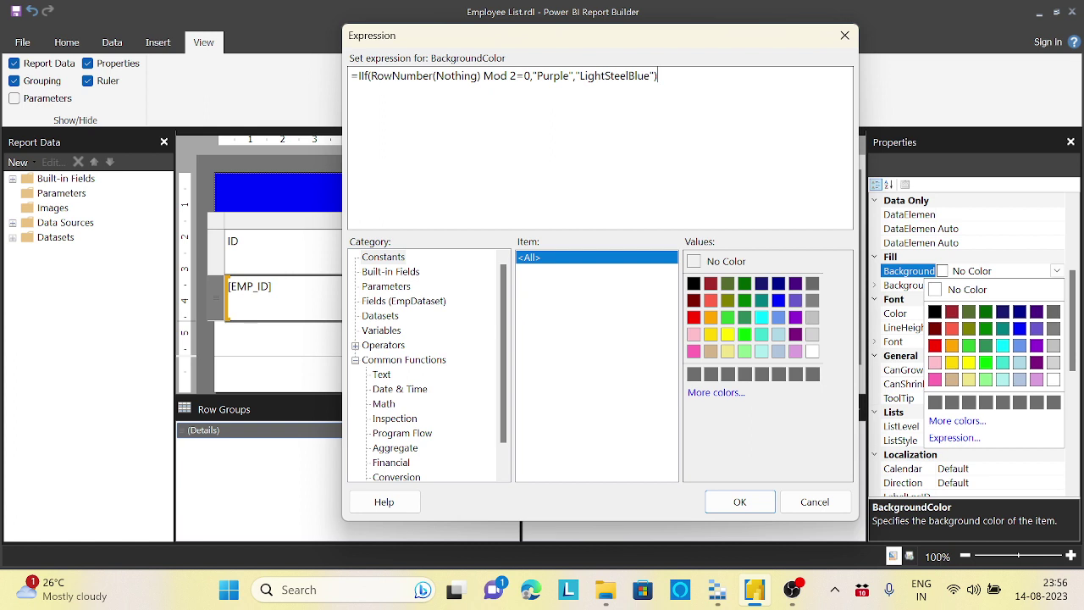
# Step: Confirm the RowNumber Mod 2 background expression and run the report to preview the alternating purple/LightSteelBlue rows
pyautogui.click(740, 502)
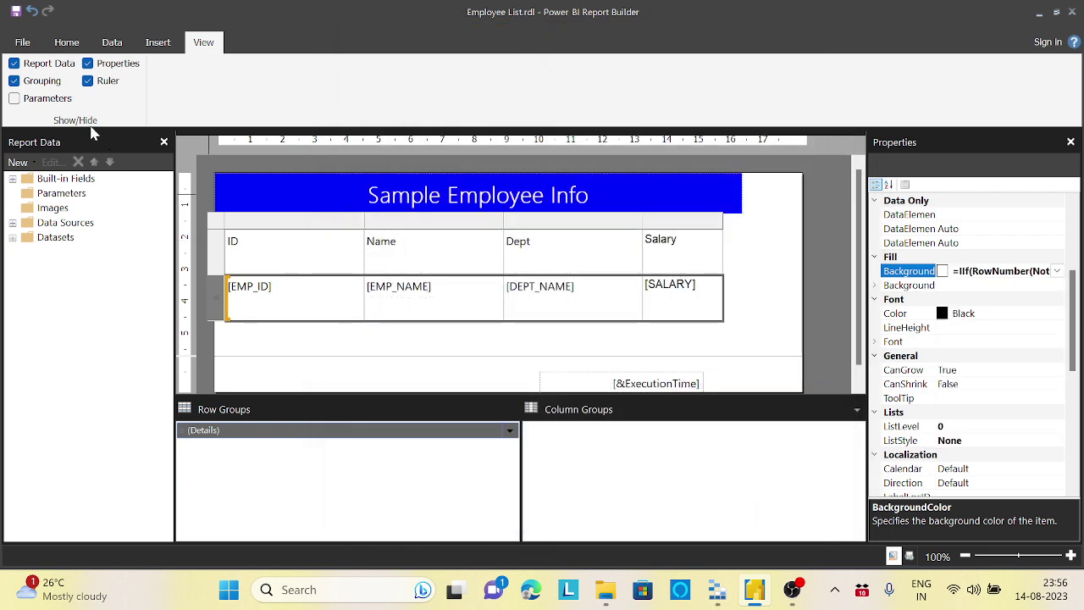
pyautogui.click(23, 42)
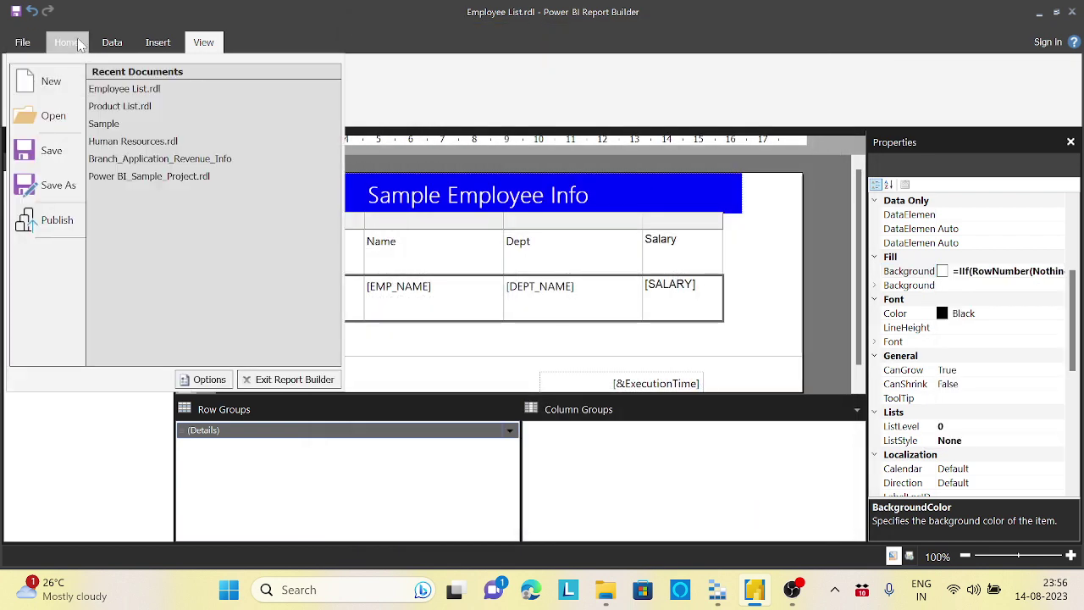
pyautogui.click(77, 42)
pyautogui.click(68, 42)
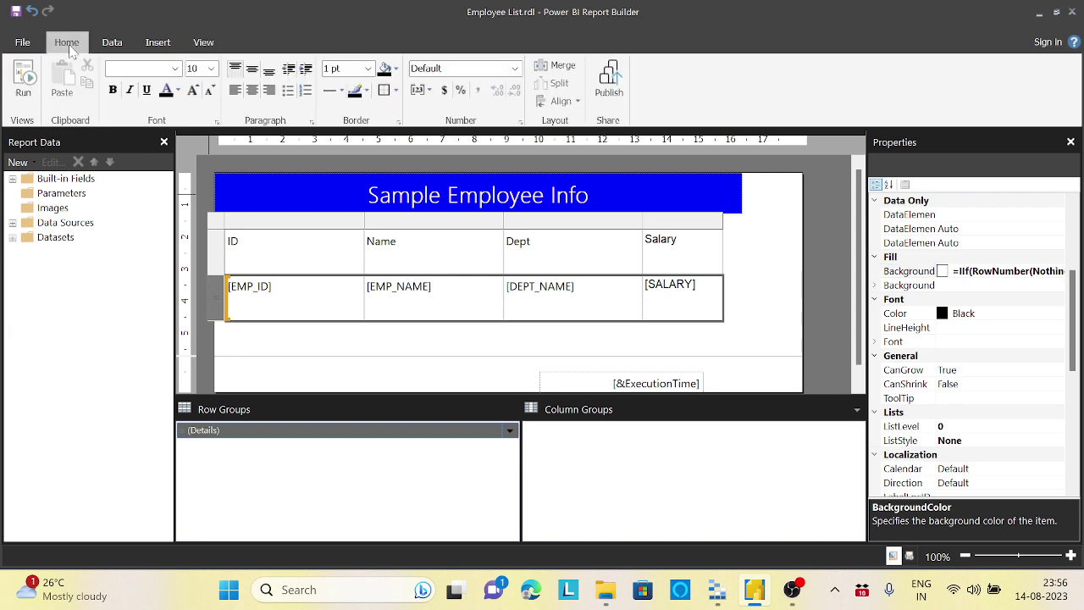
pyautogui.click(30, 92)
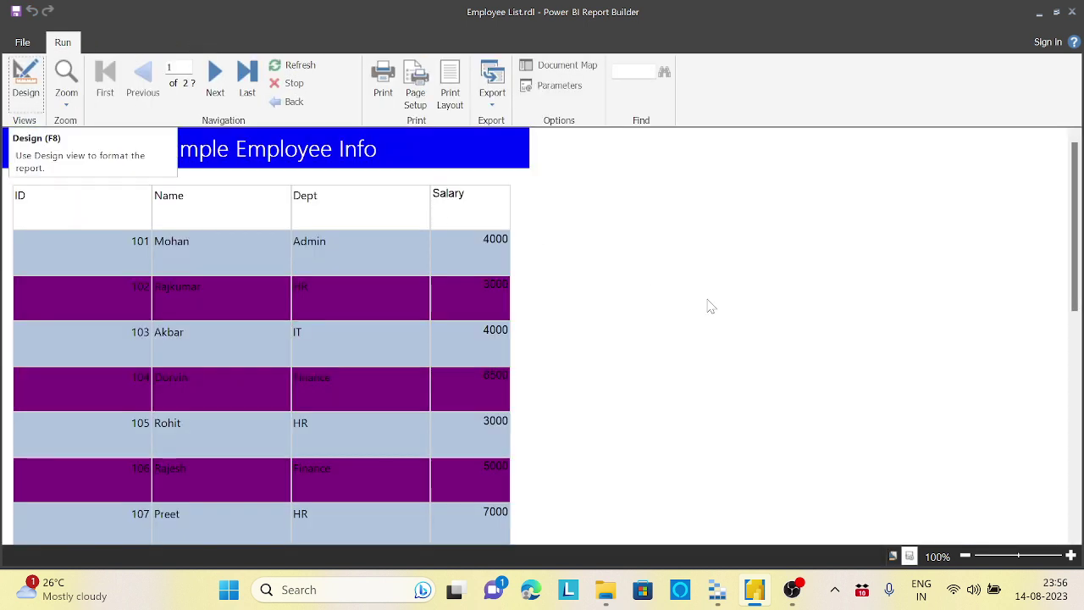